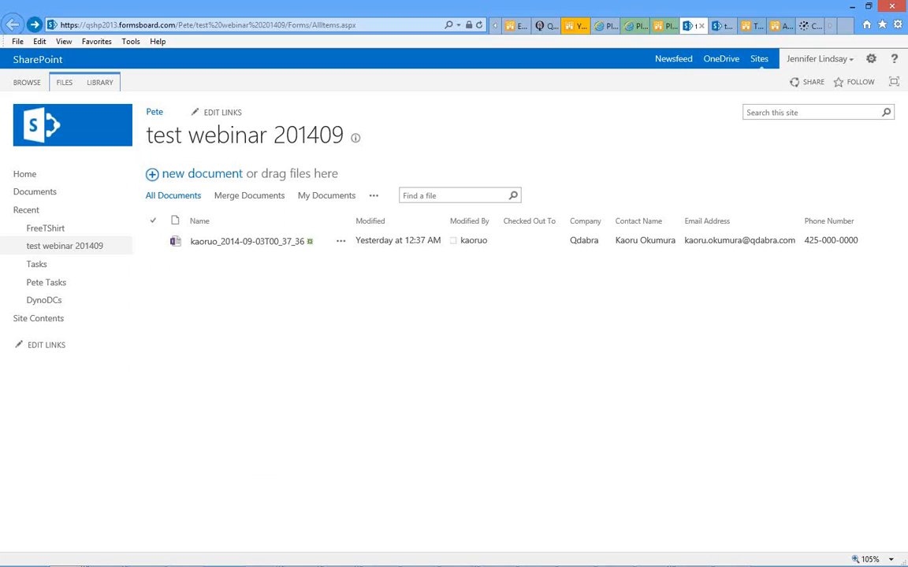
- Switch from Internet Explorer back to the Qdabra InfoPath Starter template in InfoPath Designer
left_click(184, 565)
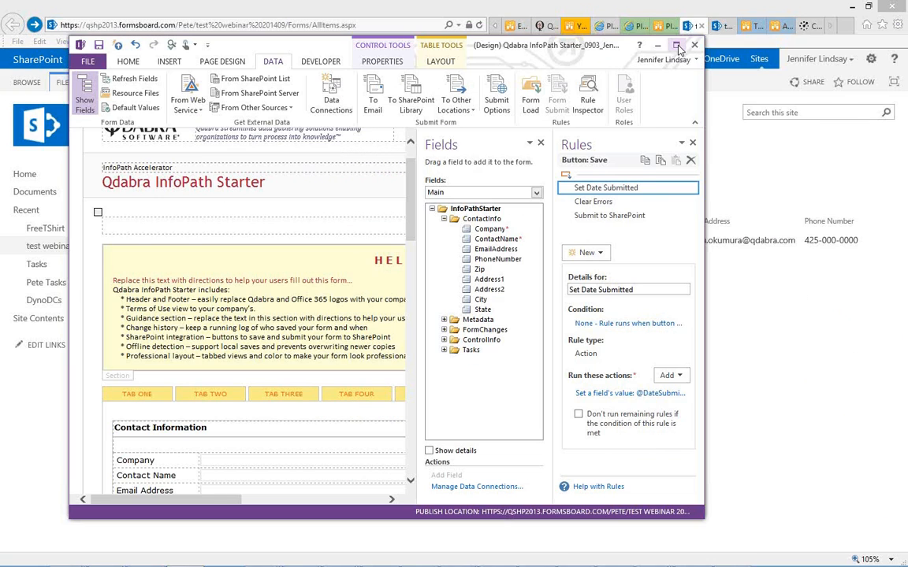
- Maximize InfoPath Designer and launch the SharePoint Server Publishing Wizard from File > Publish
left_click(677, 47)
left_click(17, 22)
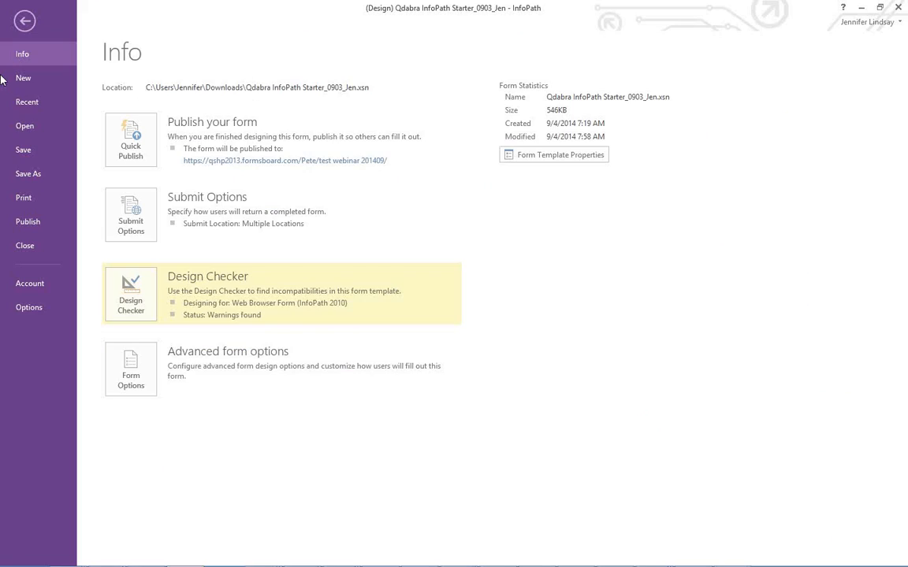
left_click(30, 223)
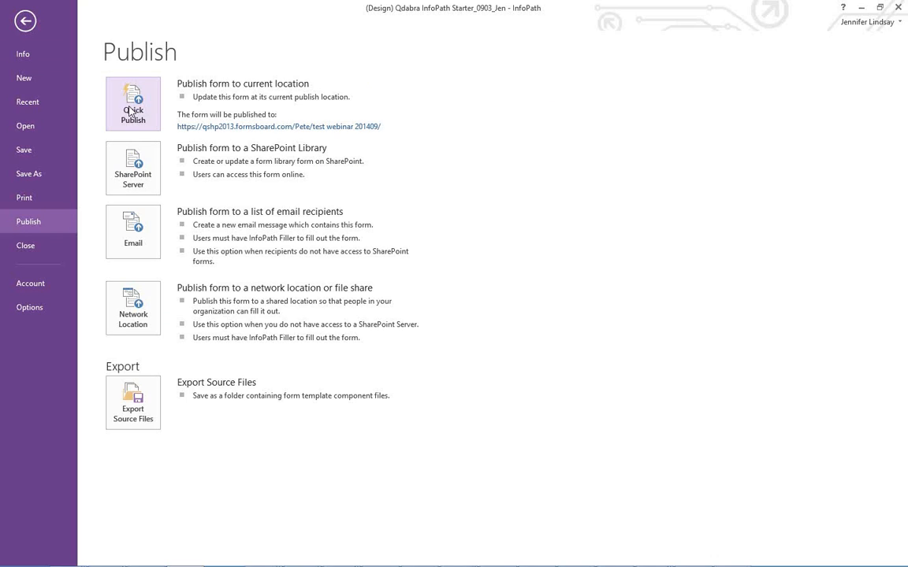
left_click(132, 178)
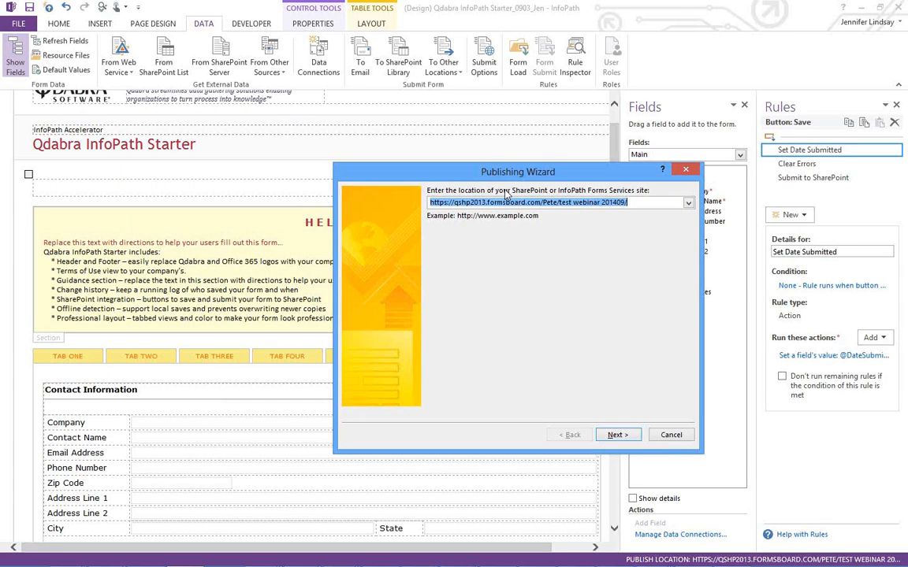
type("http://au.formsboard.com/")
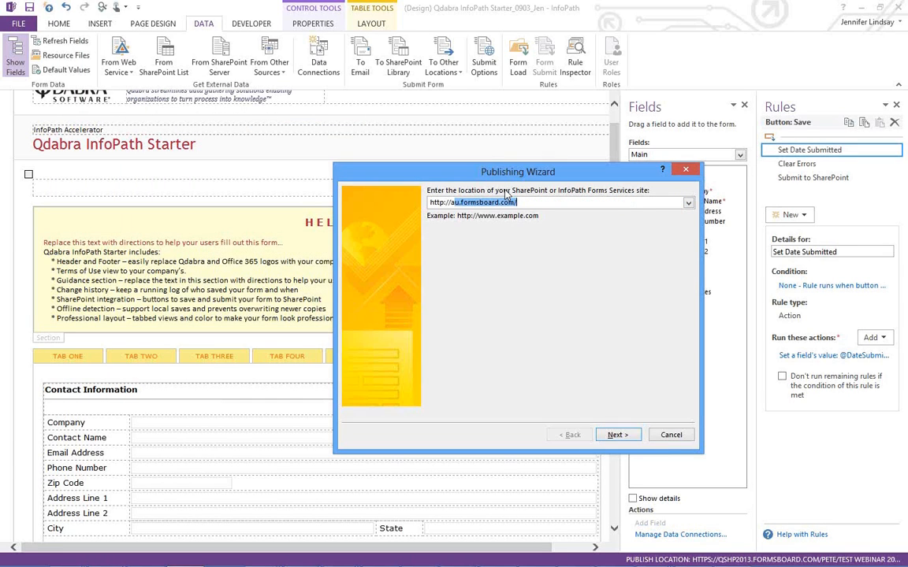
key("Tab")
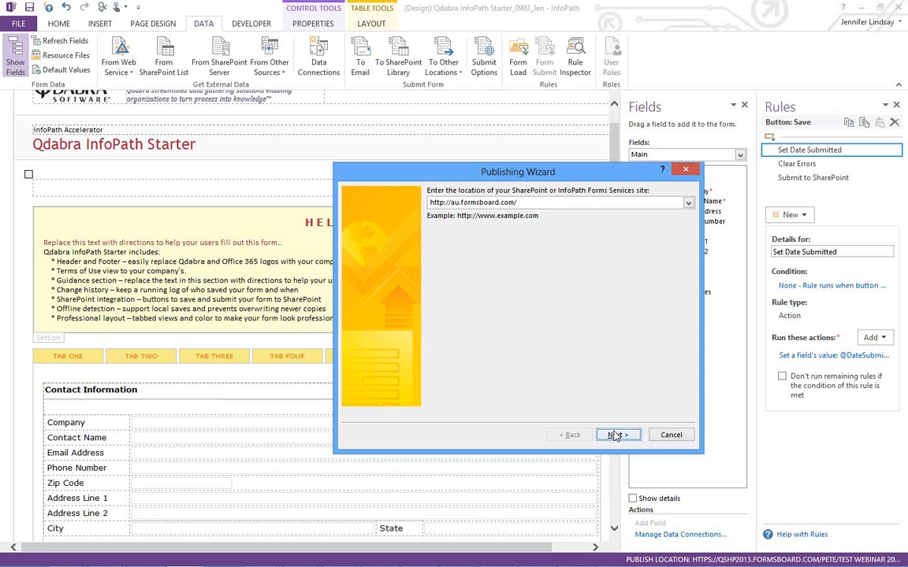
left_click(615, 436)
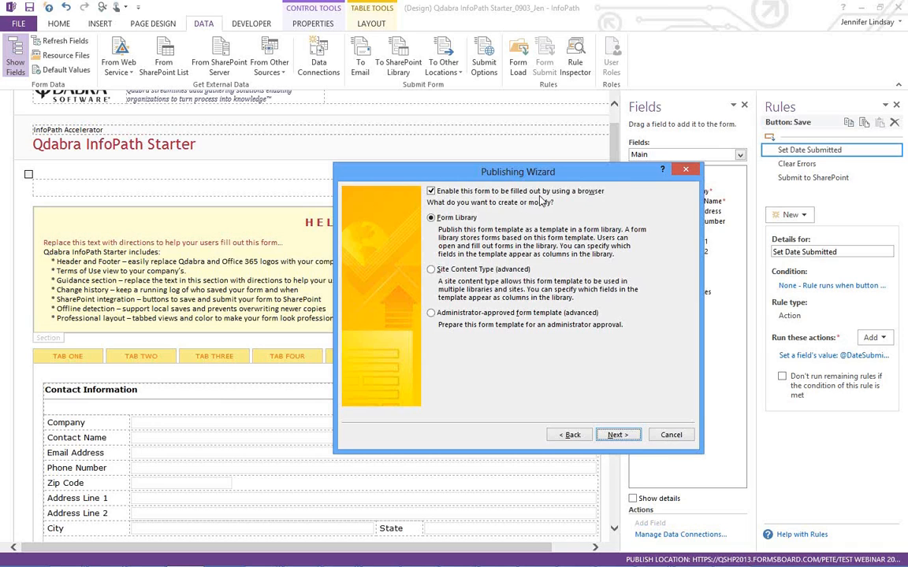
- Create a new form library named Webinar20140904, keeping the default columns
left_click(616, 438)
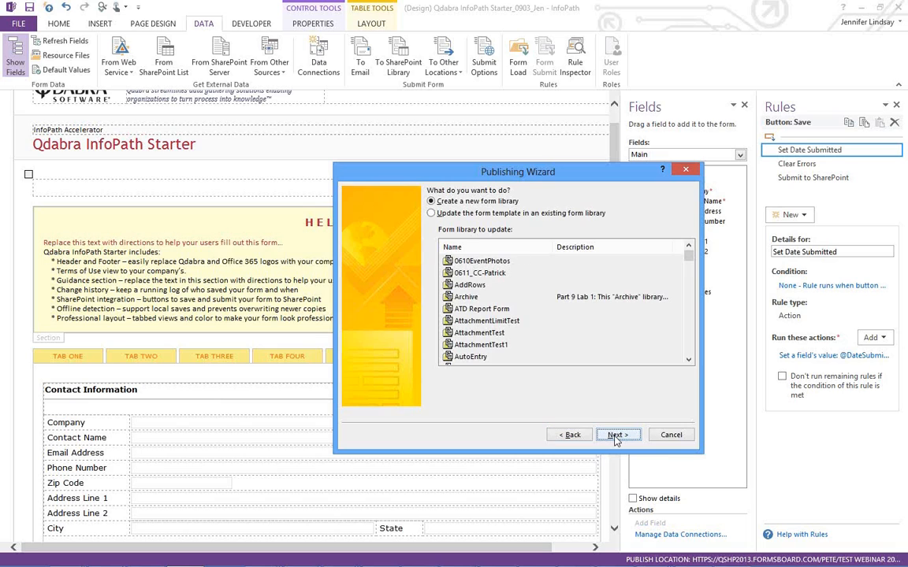
left_click(616, 436)
type("Webinar2014")
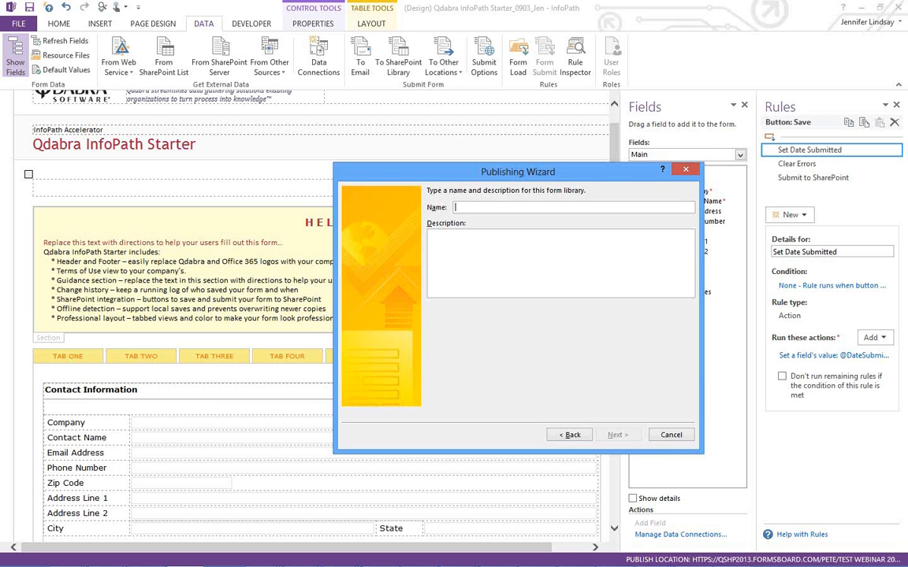
type("0904")
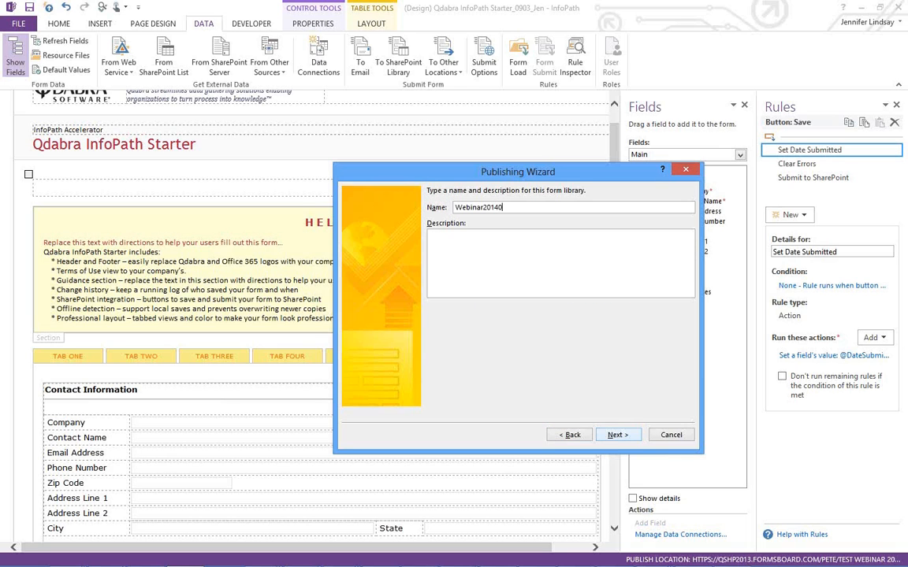
left_click(614, 435)
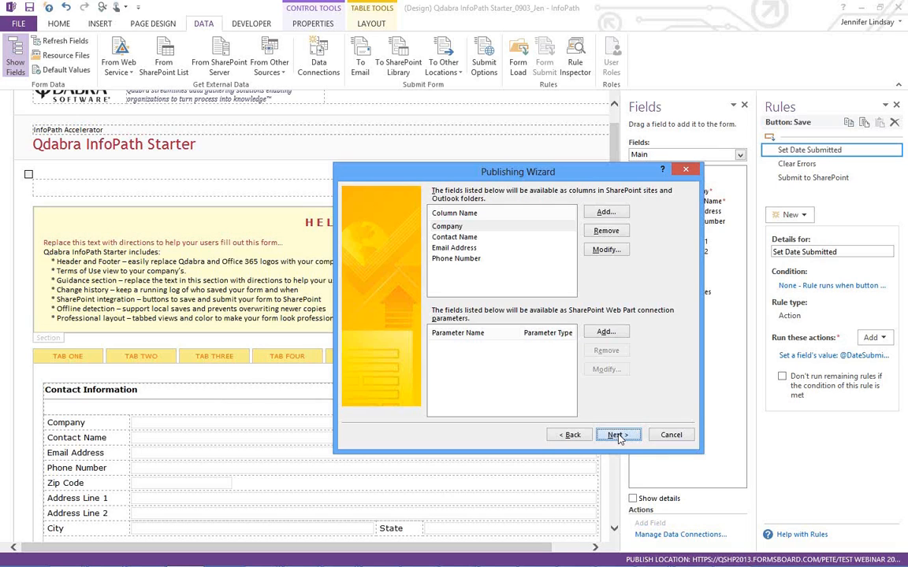
left_click(616, 435)
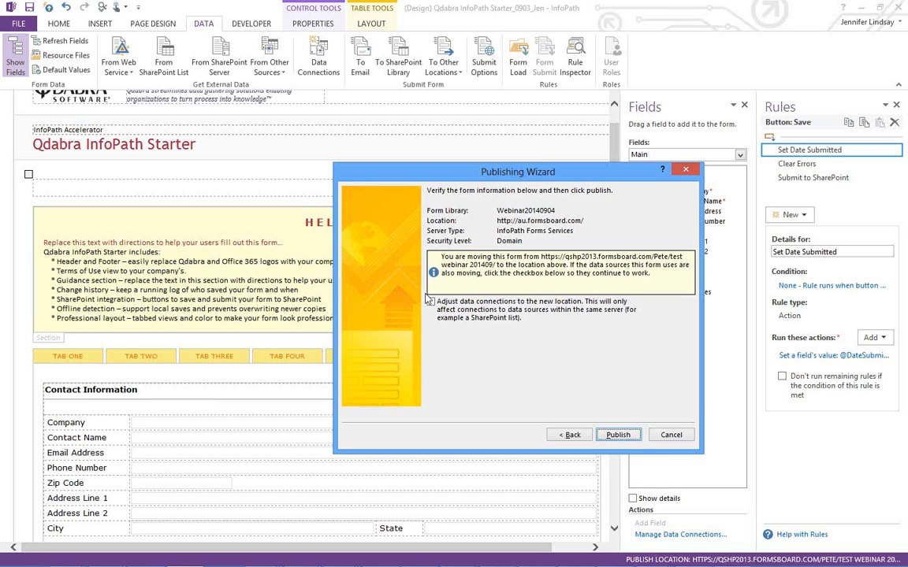
- Publish the form to Webinar20140904 and wait while it connects to InfoPath Forms Services
left_click(618, 436)
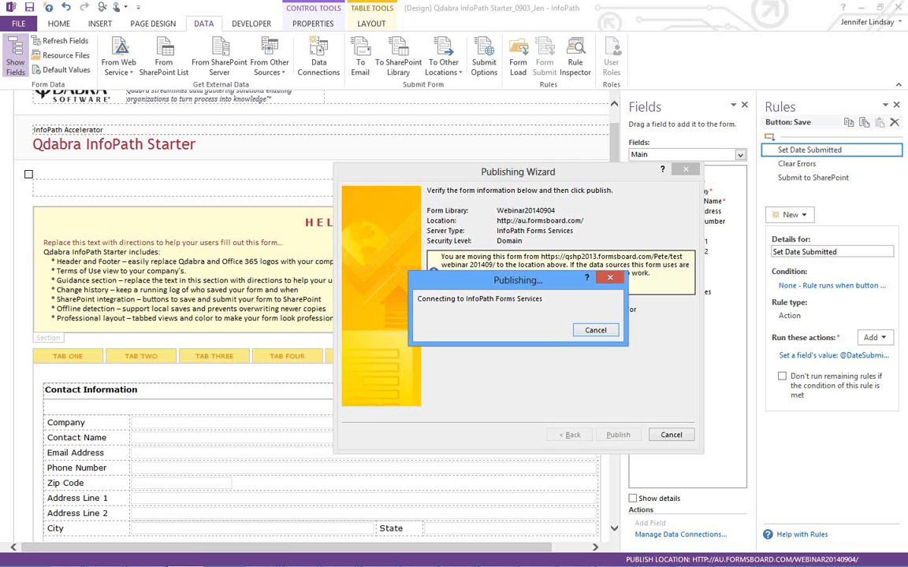
mouse_move(66, 558)
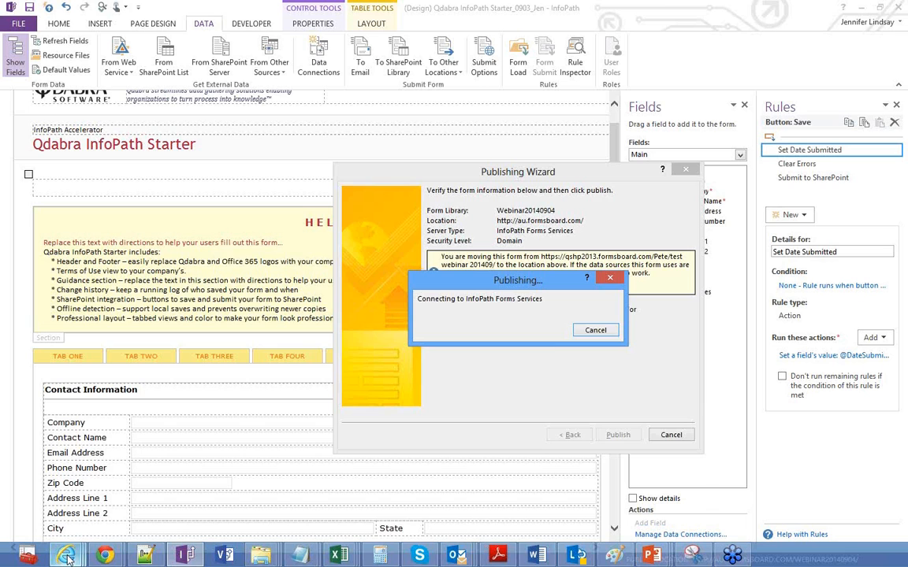
- Switch to Internet Explorer and create a new form in the test webinar 201409 library
left_click(78, 512)
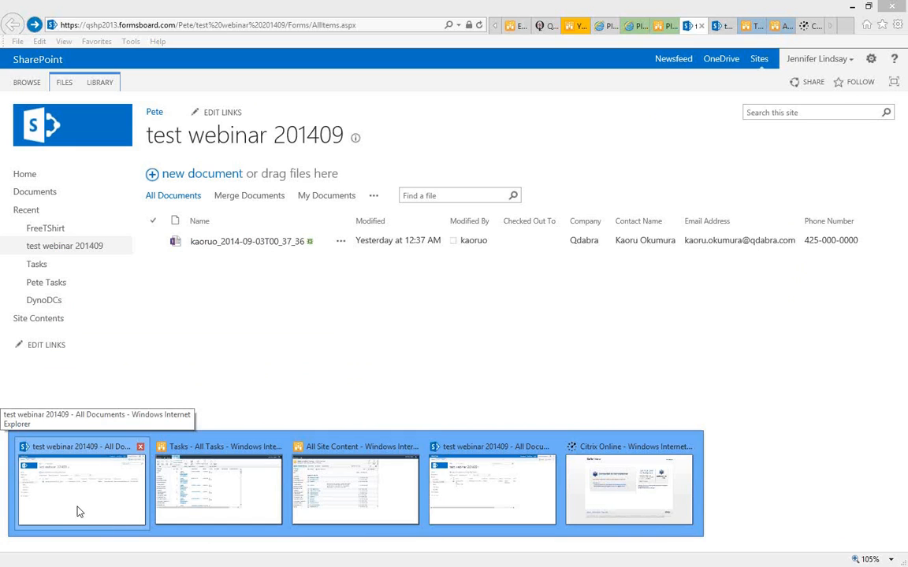
left_click(76, 512)
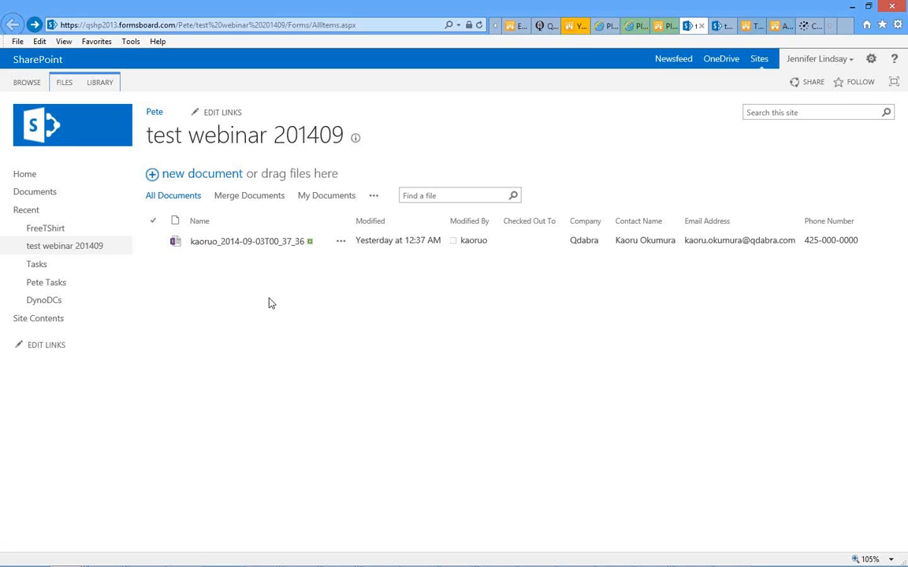
left_click(186, 181)
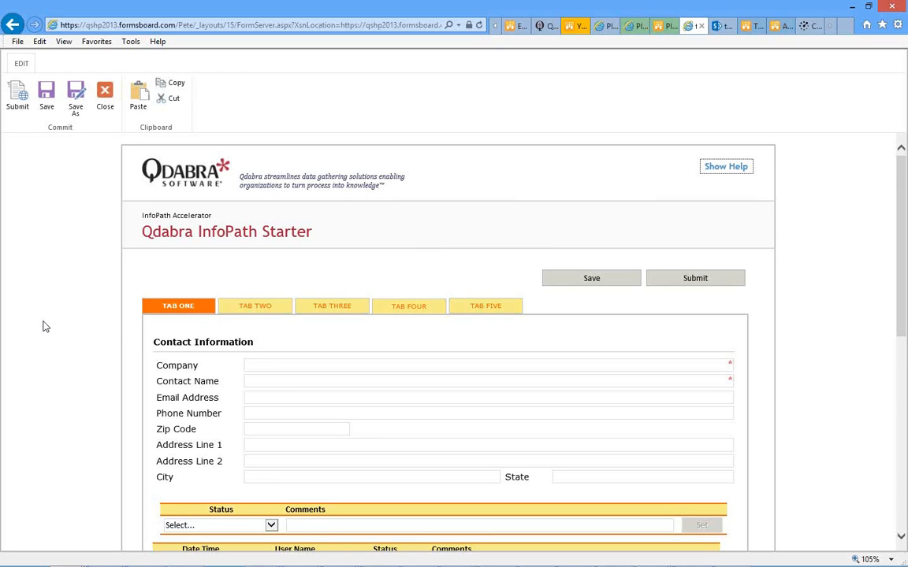
- View task 1 and task 2 on the form's TAB TWO, then return to the library tab
scroll(45, 327, "down", 1)
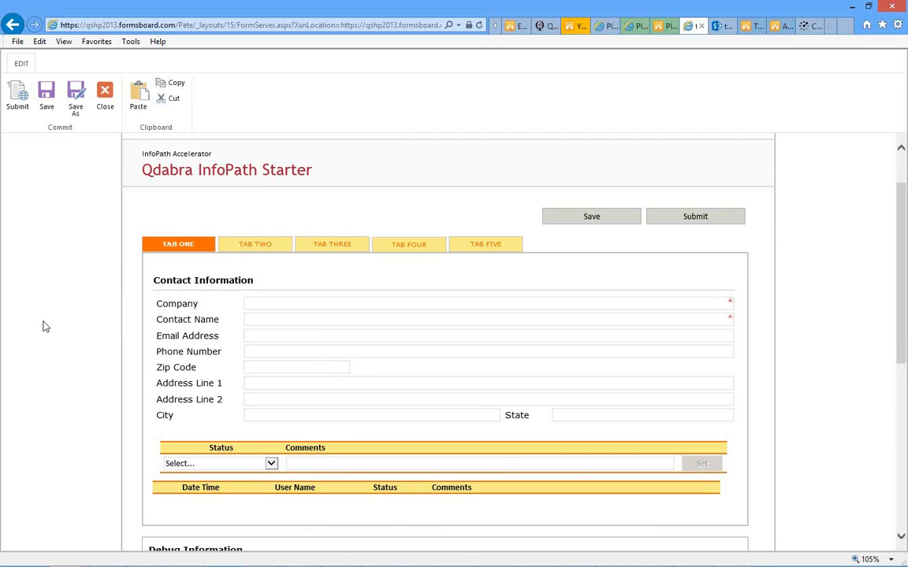
scroll(45, 327, "up", 1)
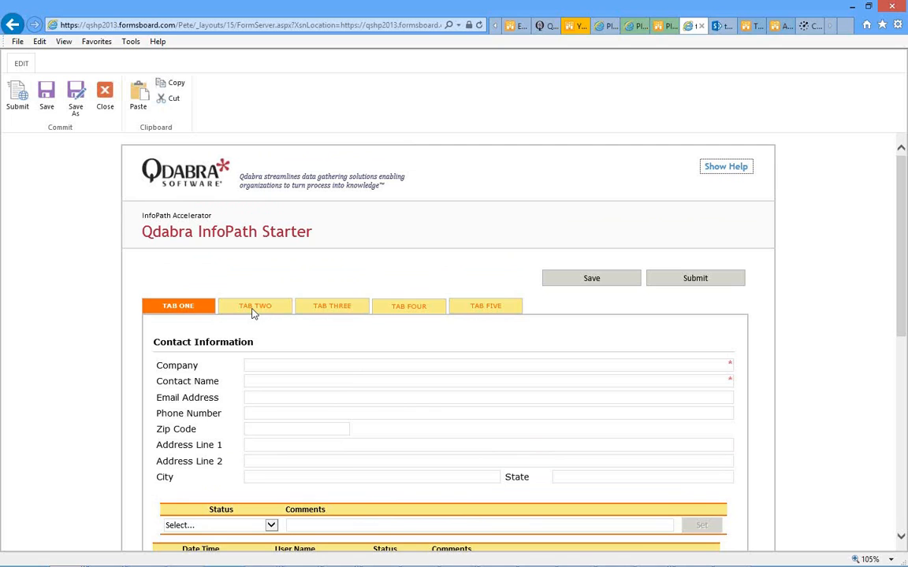
left_click(253, 310)
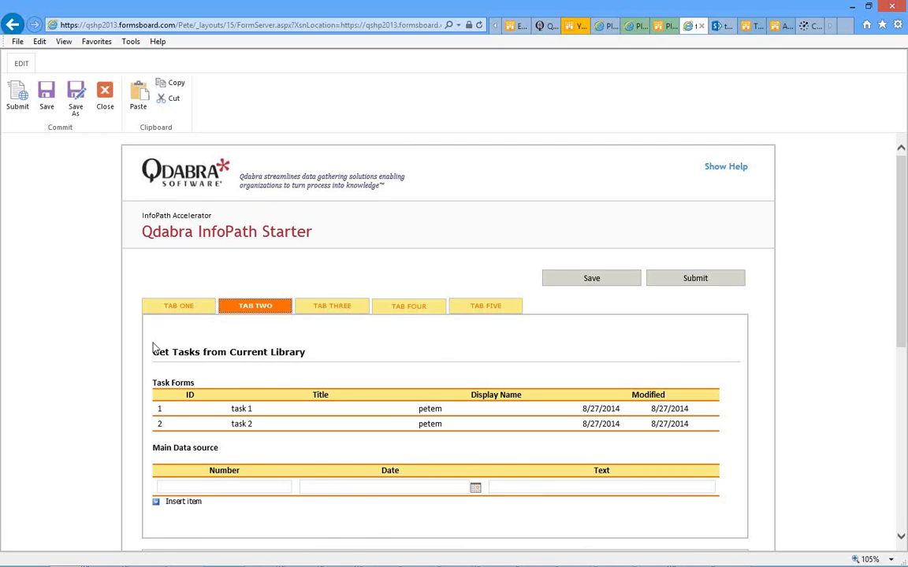
scroll(156, 346, "down", 1)
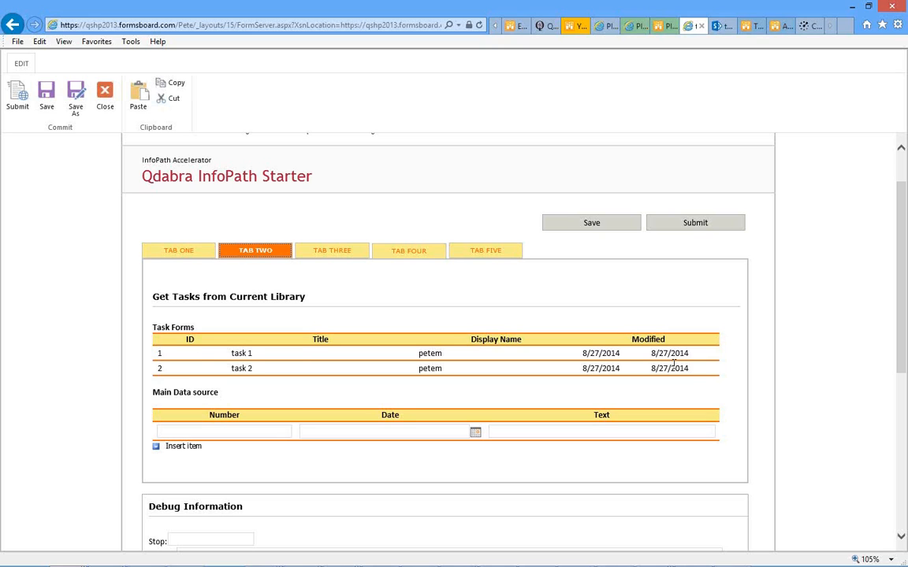
left_click(718, 25)
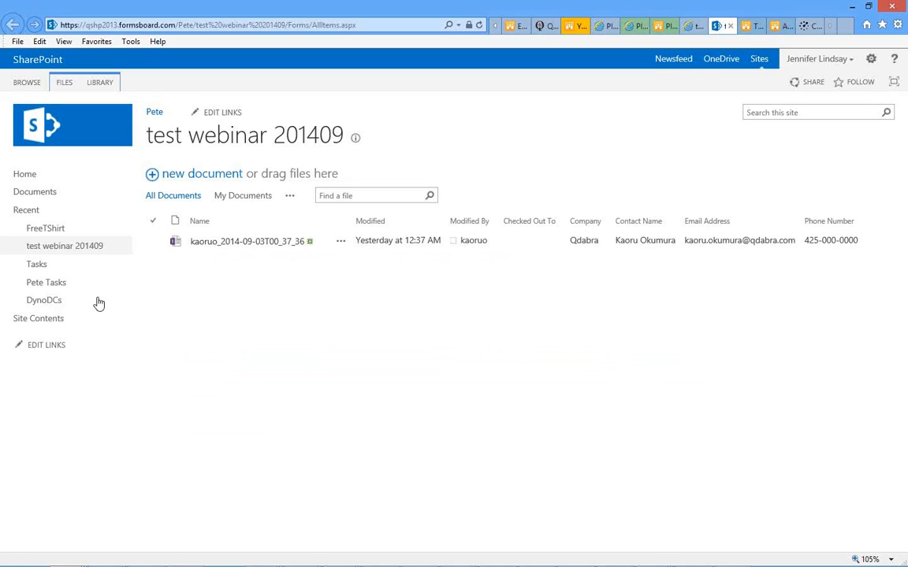
- Open task 1 from the site's Tasks list via Site Contents
left_click(37, 322)
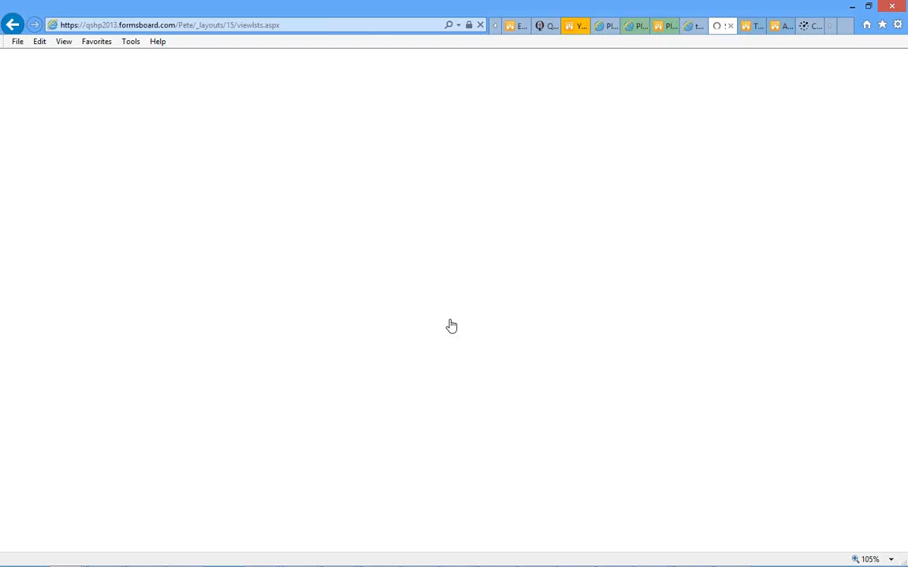
scroll(450, 269, "down", 5)
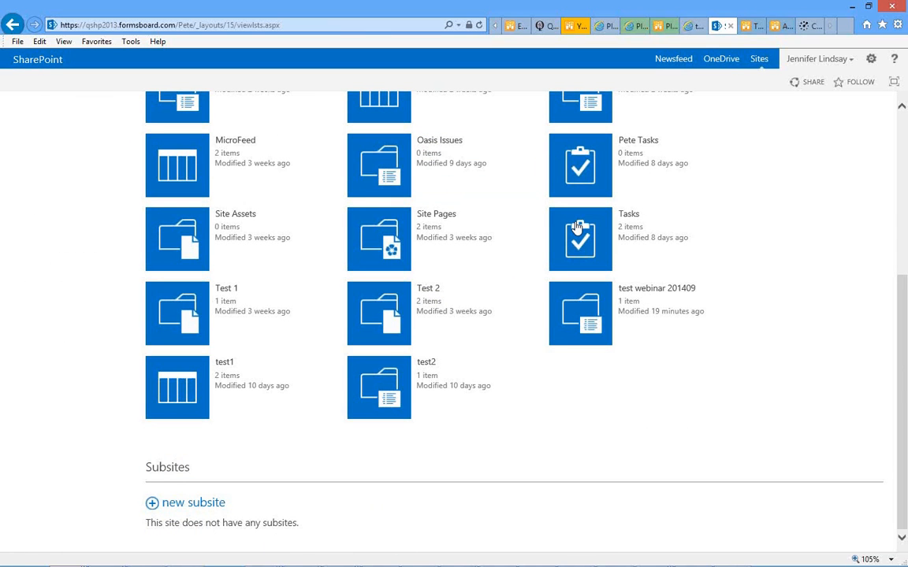
left_click(581, 244)
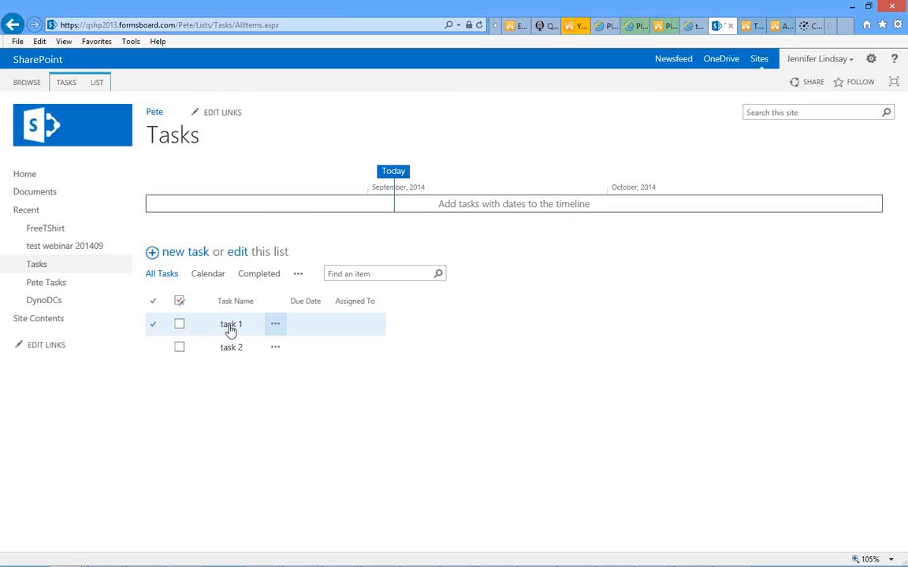
left_click(277, 327)
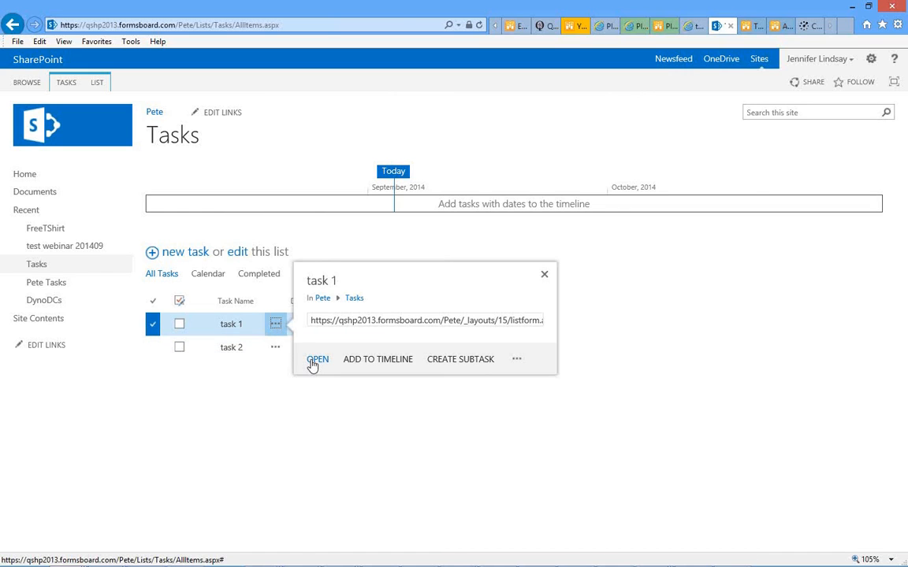
left_click(315, 361)
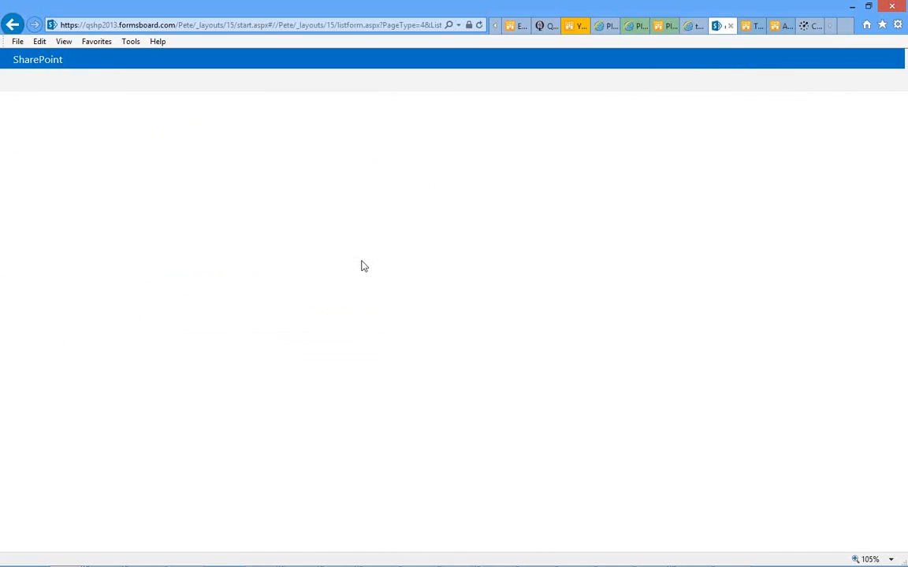
- Check task 1's name on its details page, then return to the Qdabra InfoPath Starter form
left_click(692, 27)
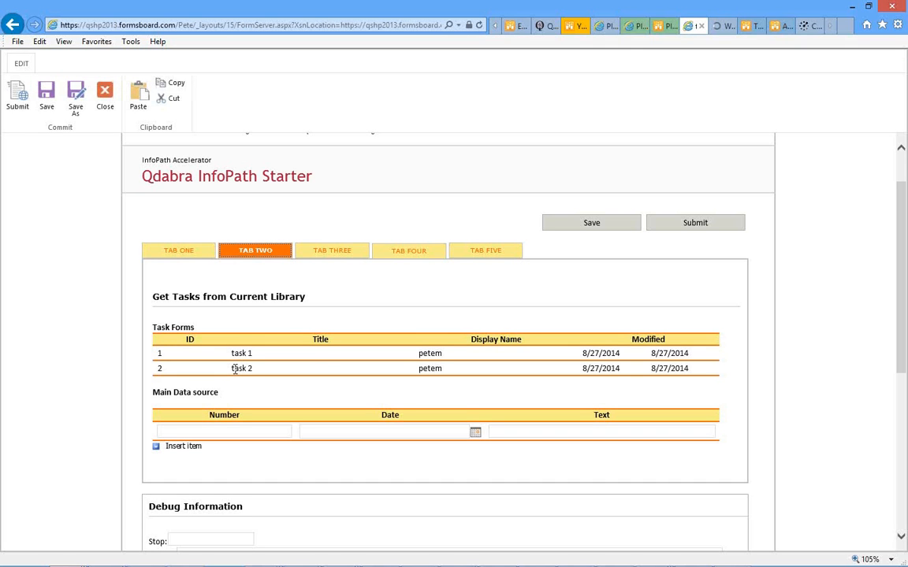
left_click(723, 28)
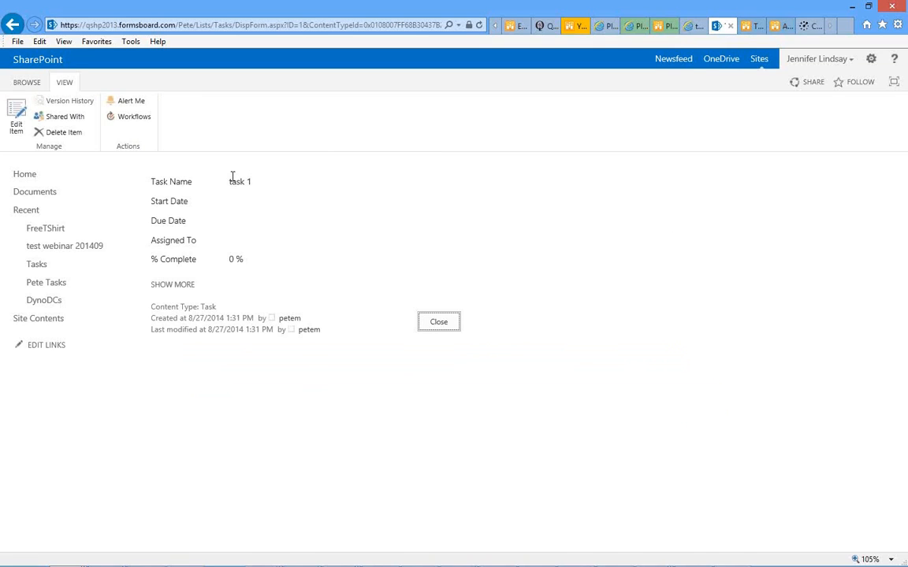
triple_click(231, 181)
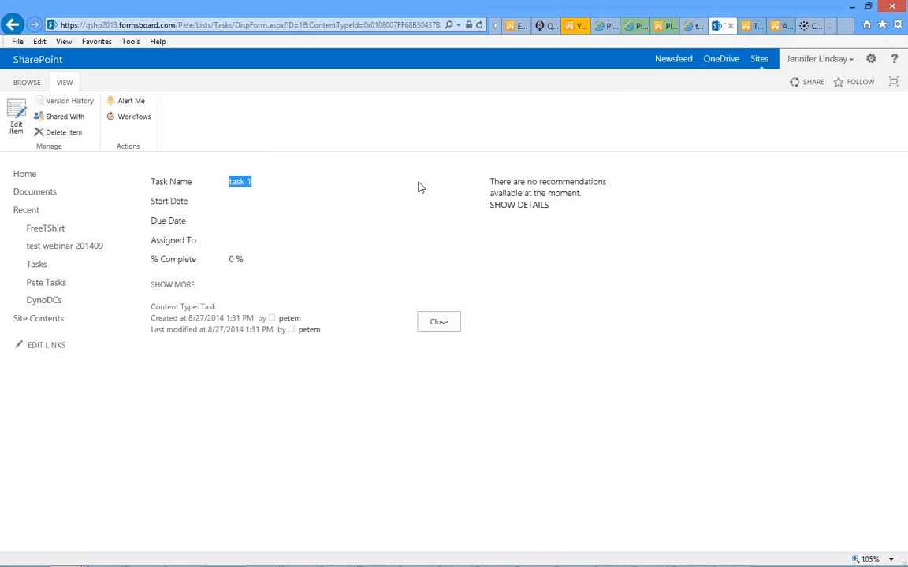
left_click(692, 27)
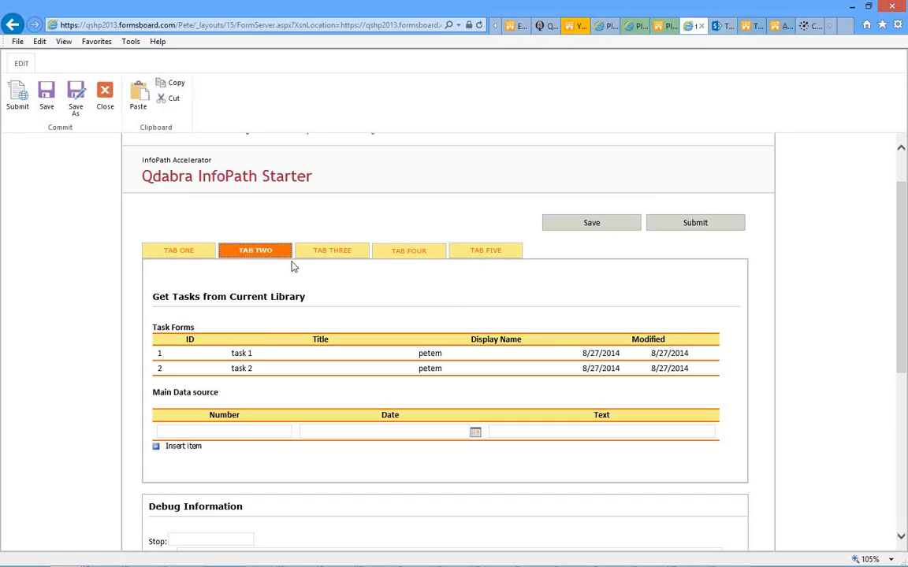
- Highlight task 1 and task 2 in the form's list, then switch to the republished Webinar20140904 form
double_click(237, 353)
double_click(236, 369)
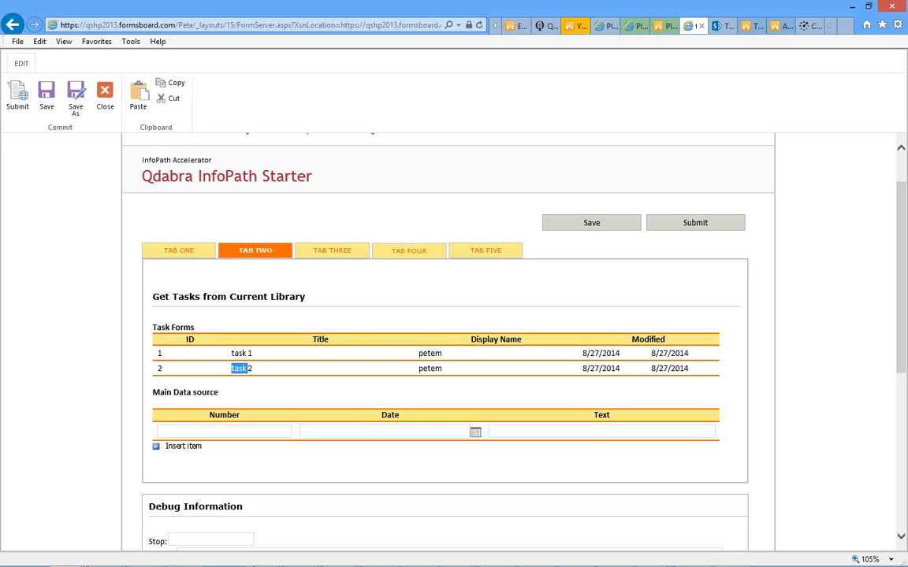
left_click(192, 557)
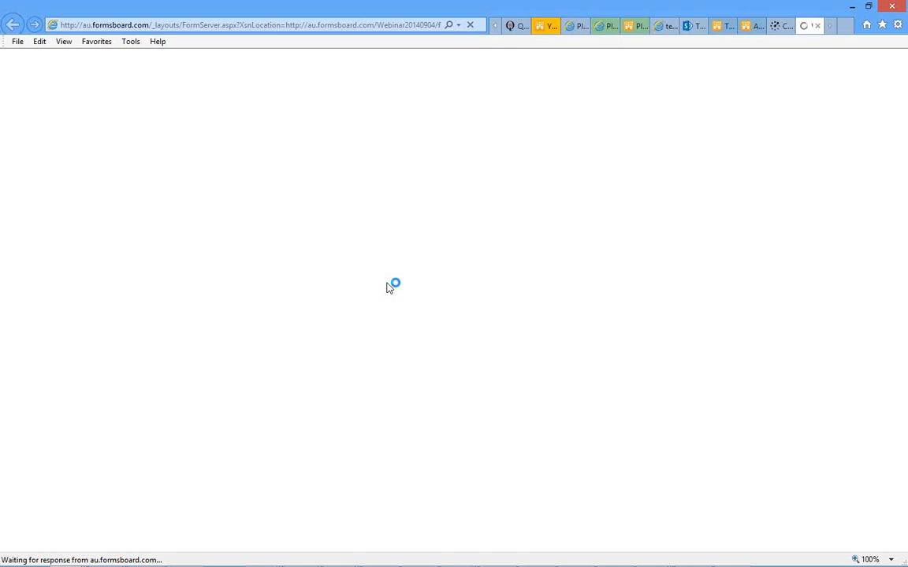
- Close the GoToWebinar connection tab and scroll down the republished form
left_click(778, 29)
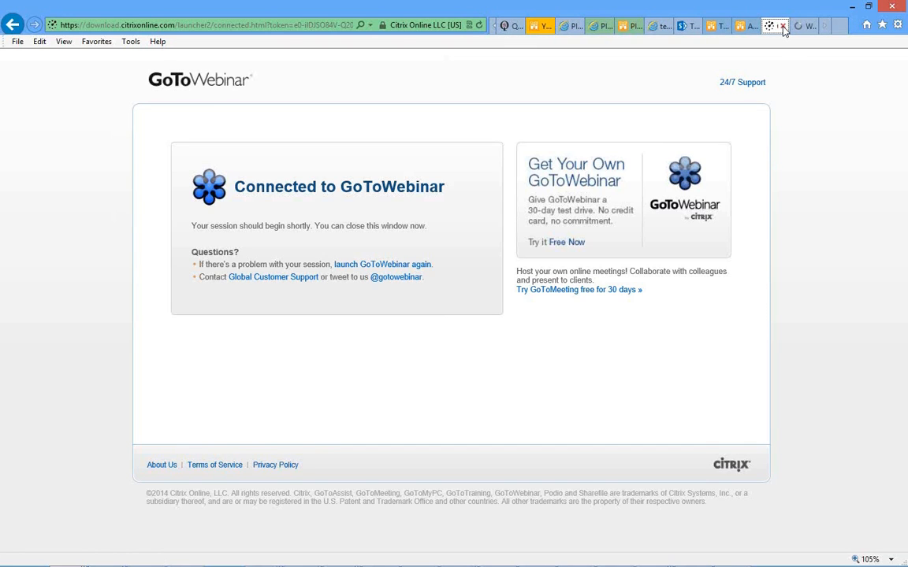
left_click(783, 27)
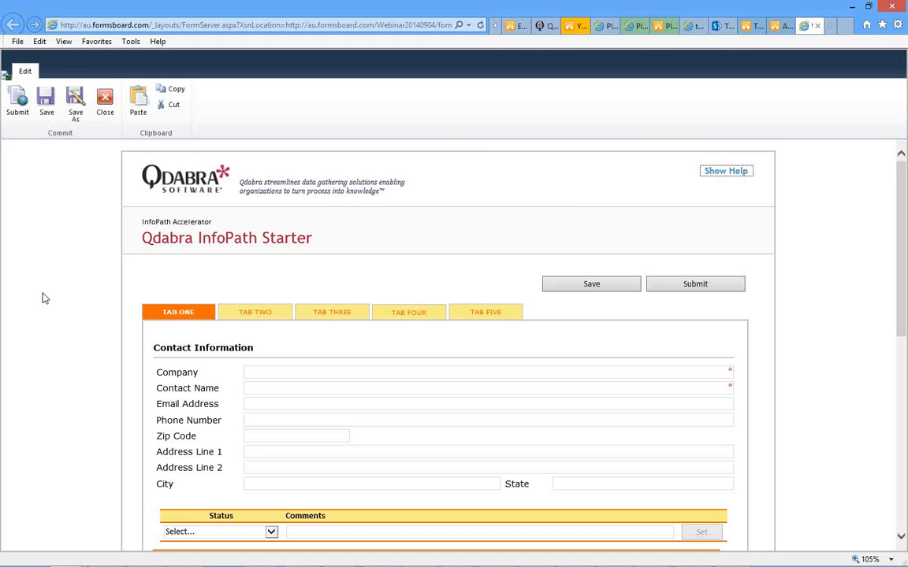
scroll(45, 298, "down", 2)
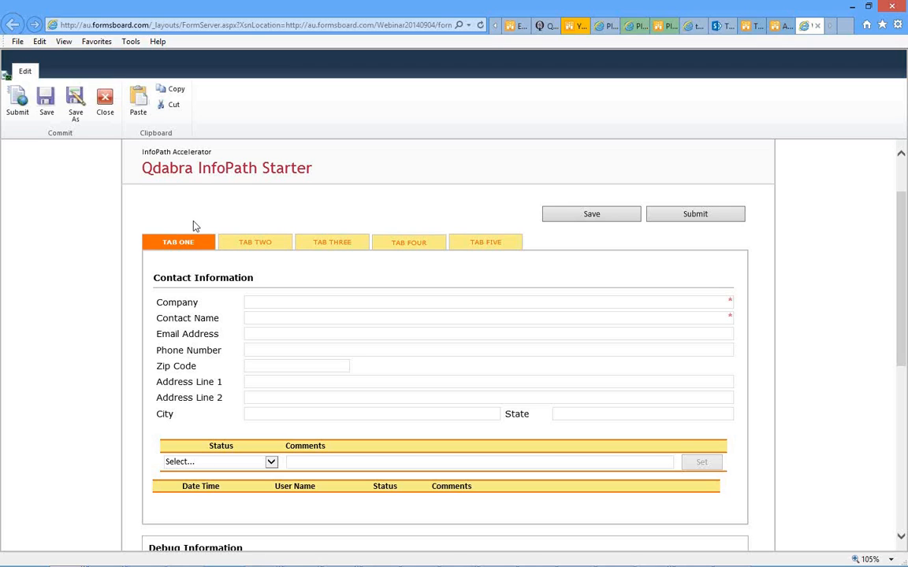
- Review tasks 153–192 on the form's TAB TWO, then switch to the site's Tasks list
left_click(257, 244)
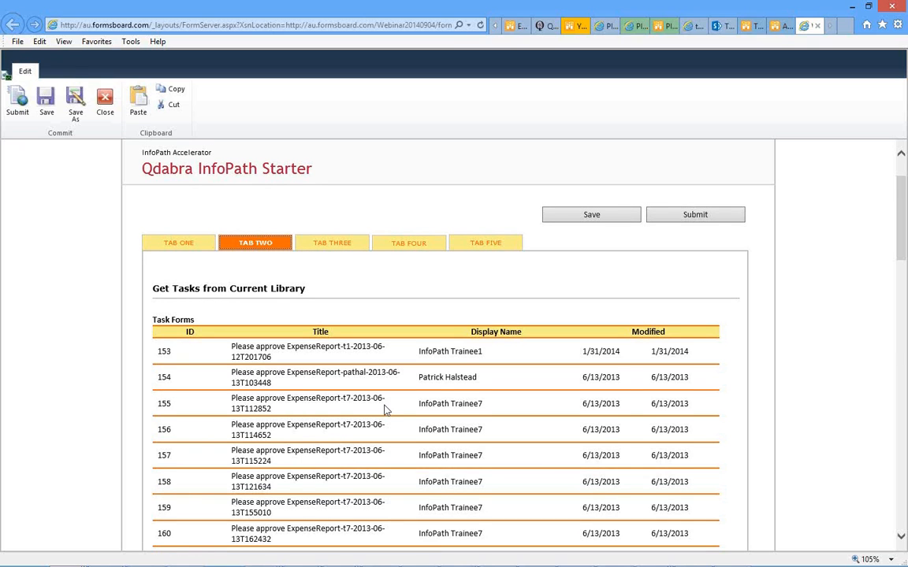
scroll(386, 409, "down", 5)
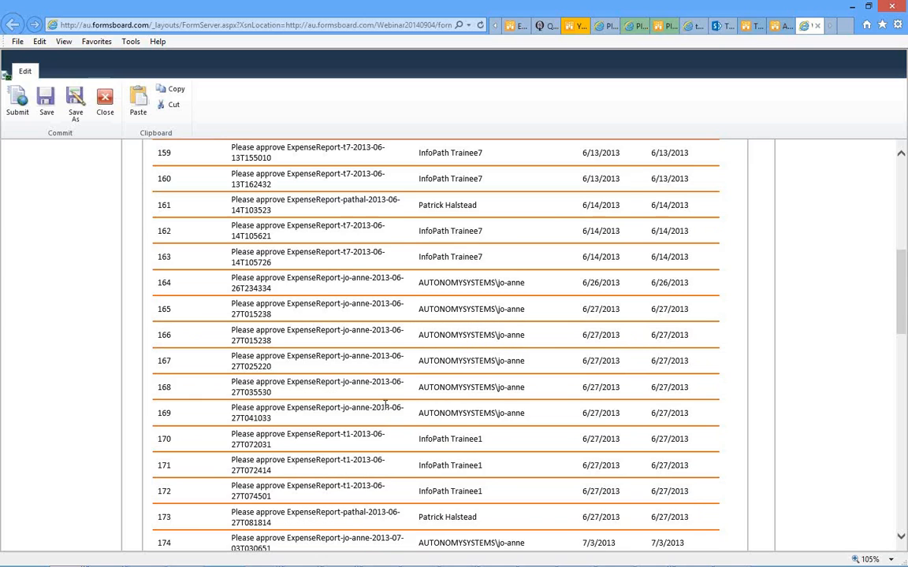
scroll(385, 406, "down", 4)
scroll(385, 406, "down", 3)
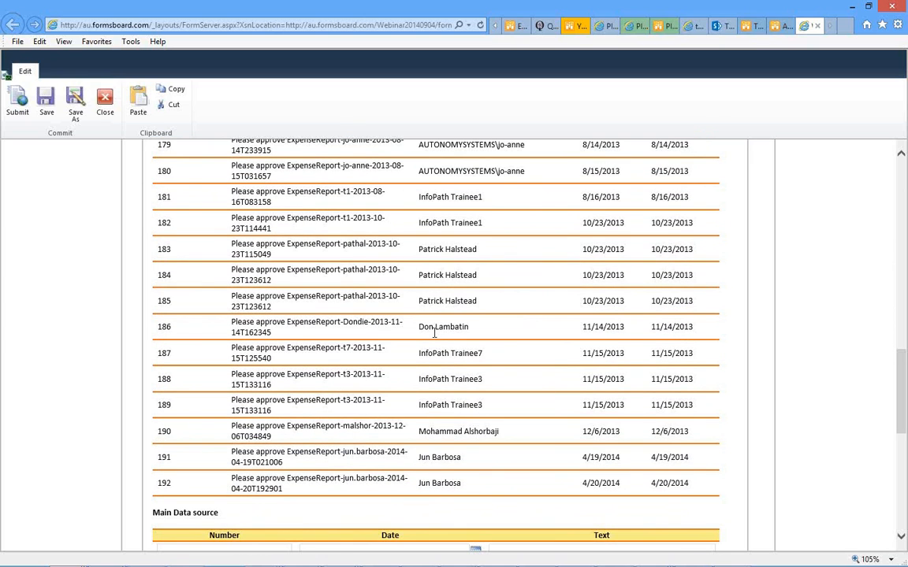
scroll(433, 337, "up", 8)
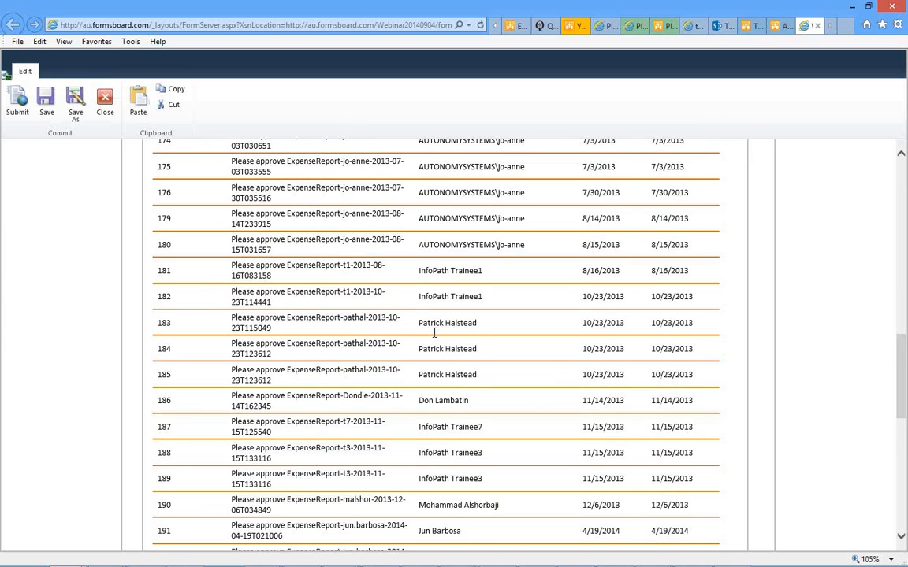
scroll(434, 332, "up", 5)
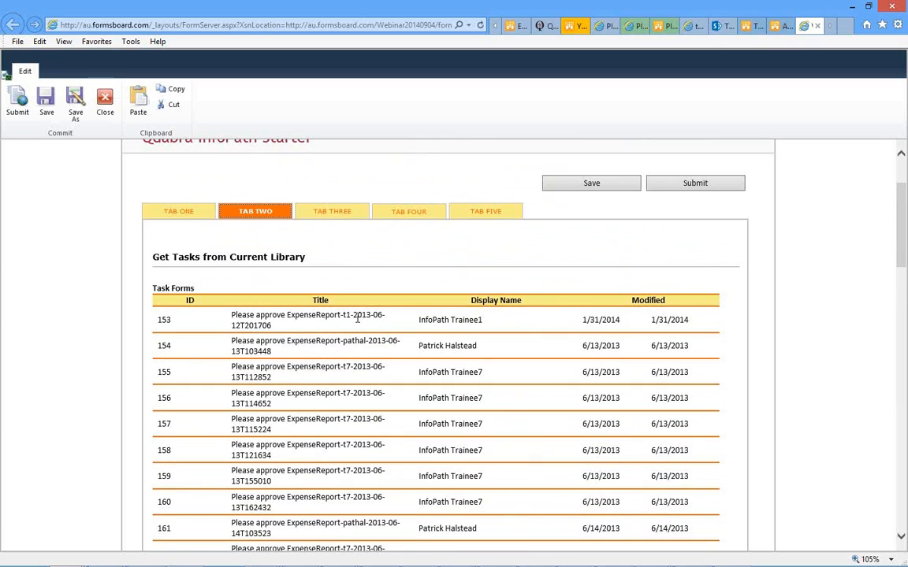
left_click(752, 26)
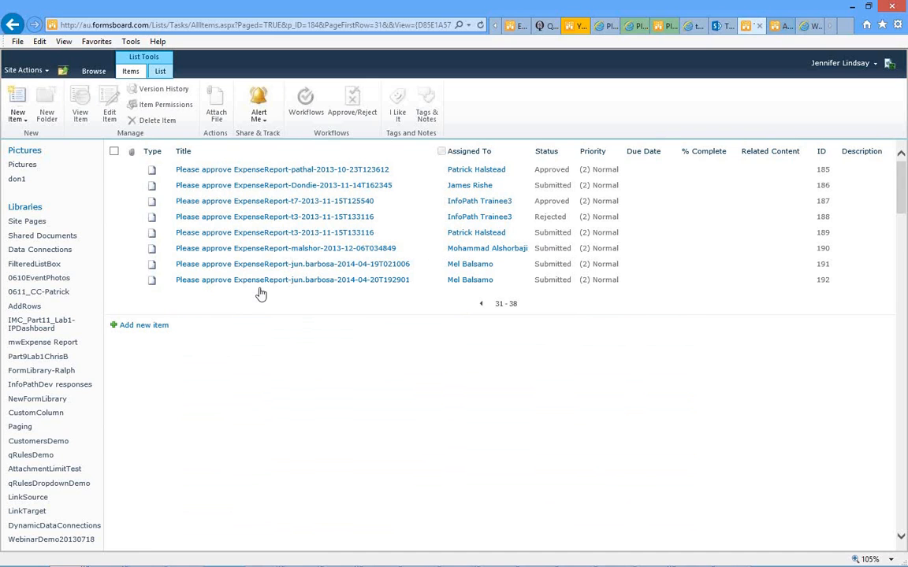
- Start a new task titled 'Test Webinar Task'
left_click(129, 330)
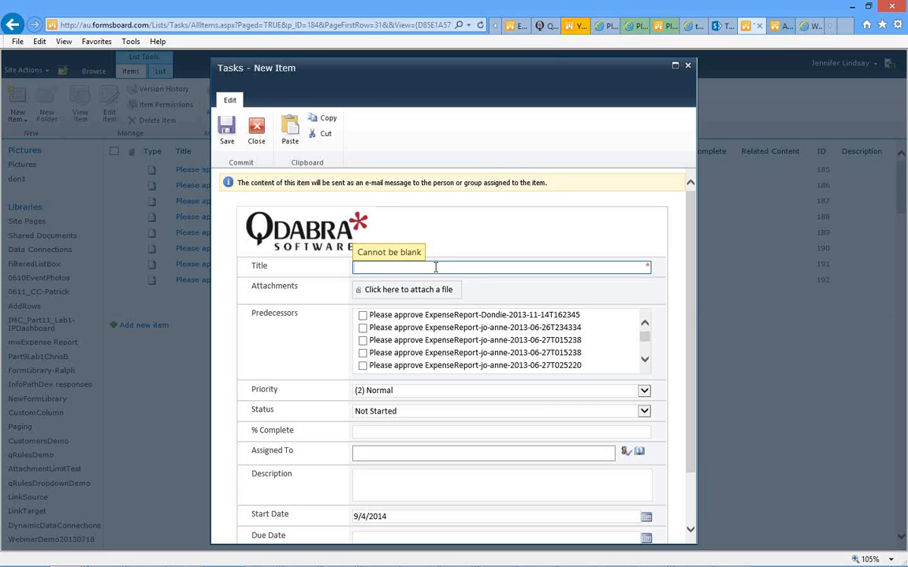
type("TEst We")
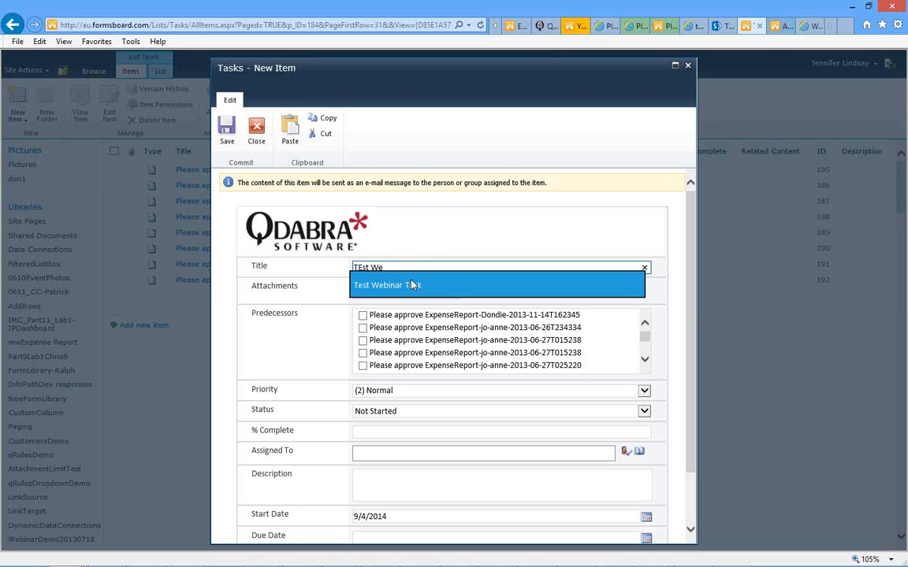
key("Return")
- Assign the task to a user, resolve the name with Check Names, and save it
left_click(372, 453)
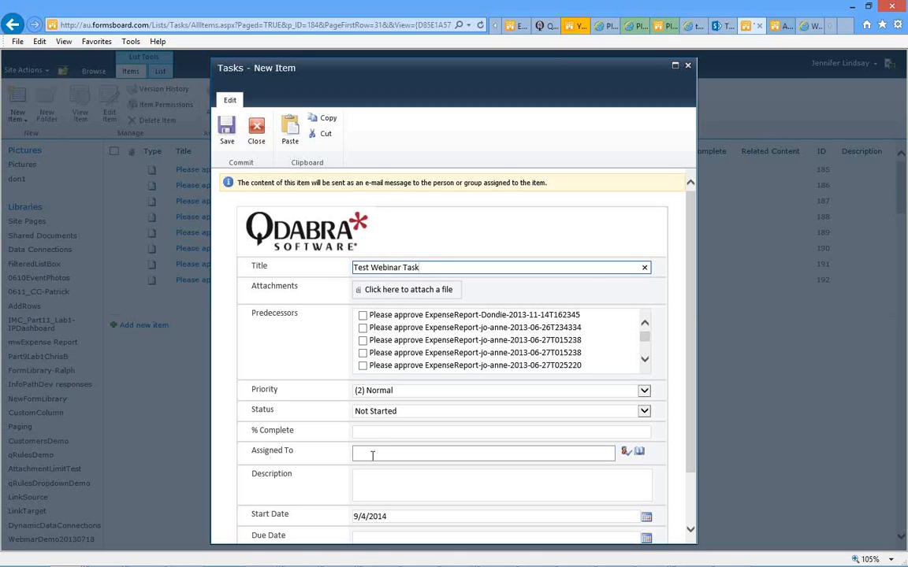
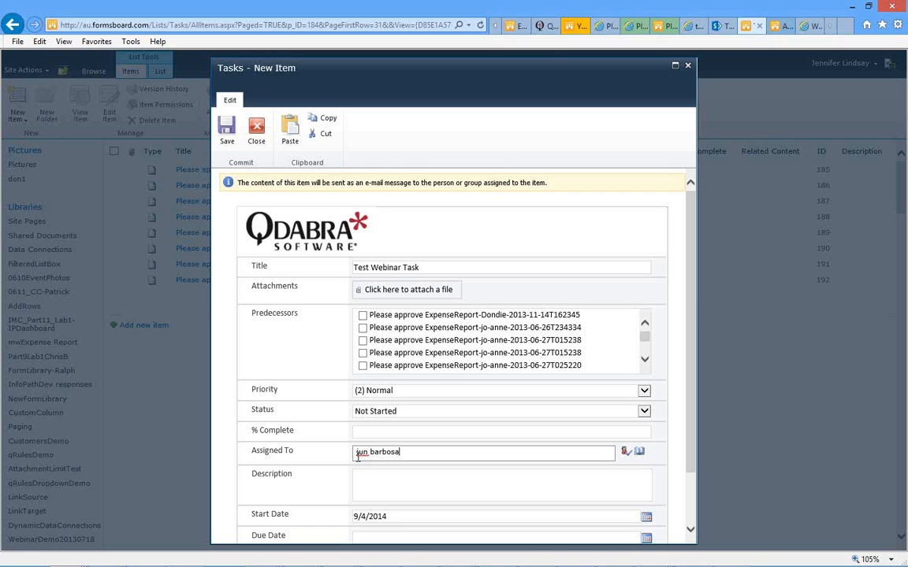
key("Tab")
scroll(400, 414, "down", 2)
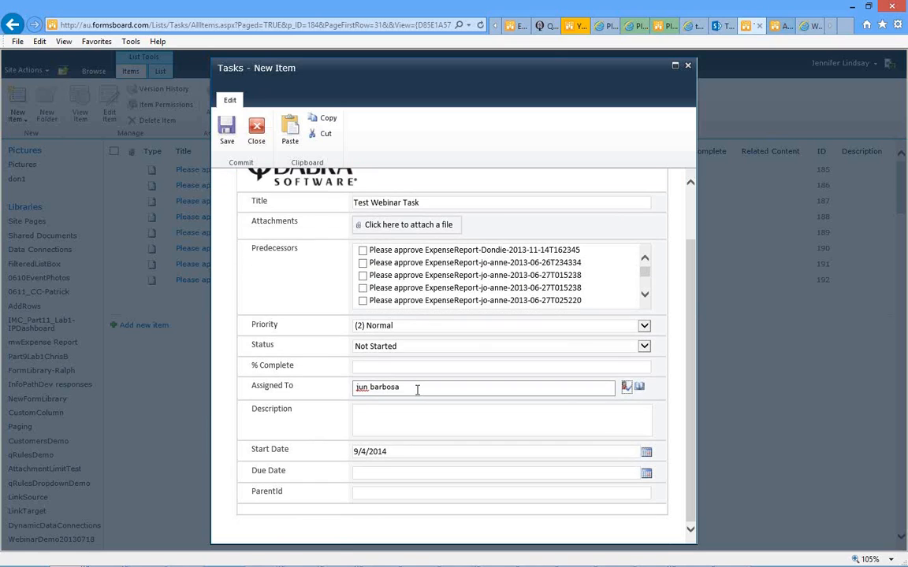
left_click(625, 389)
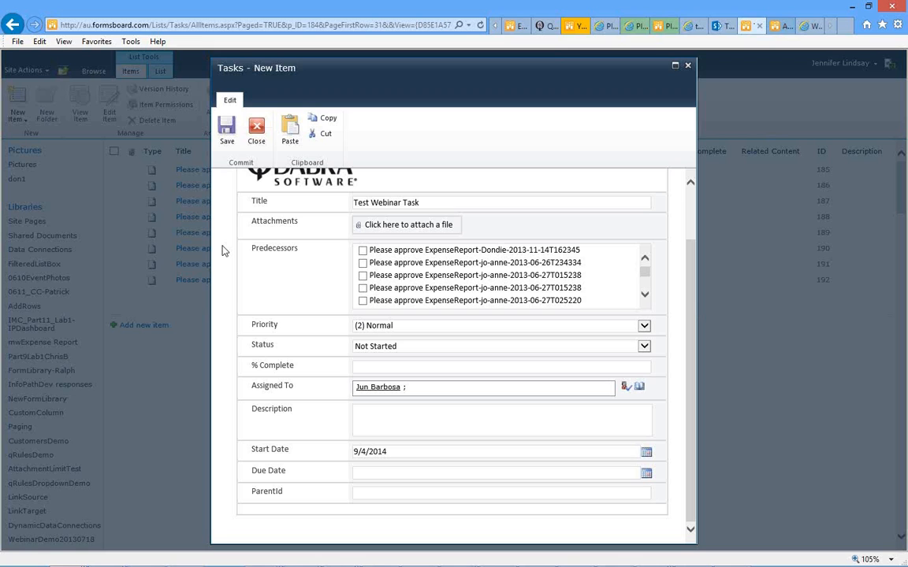
scroll(222, 251, "up", 2)
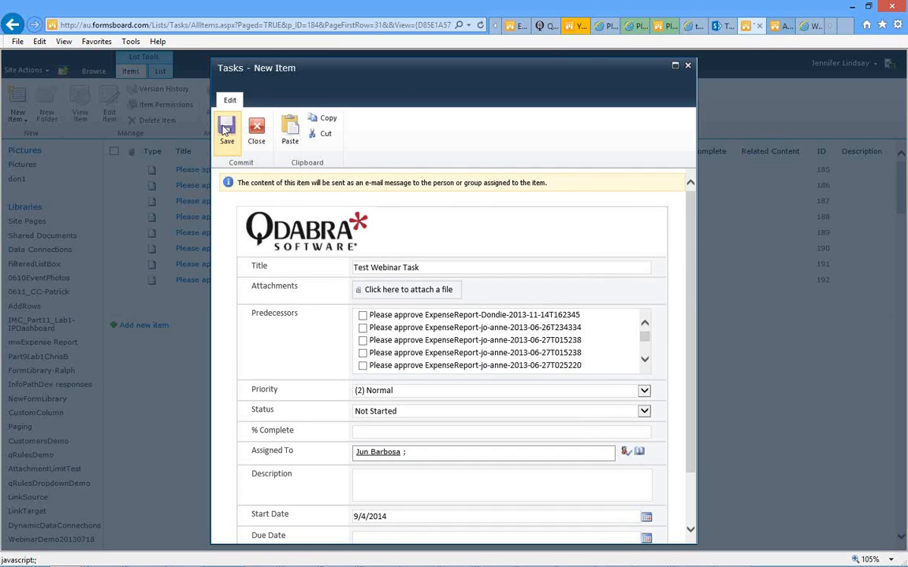
left_click(227, 134)
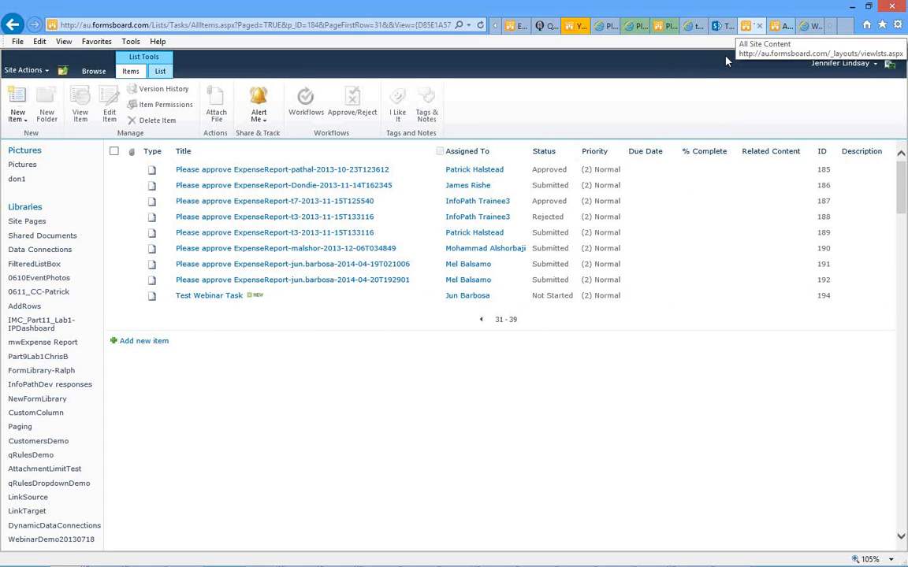
- Close the outdated form tab, refresh All Site Content, and open the form from Webinar20140904
left_click(749, 26)
left_click(816, 27)
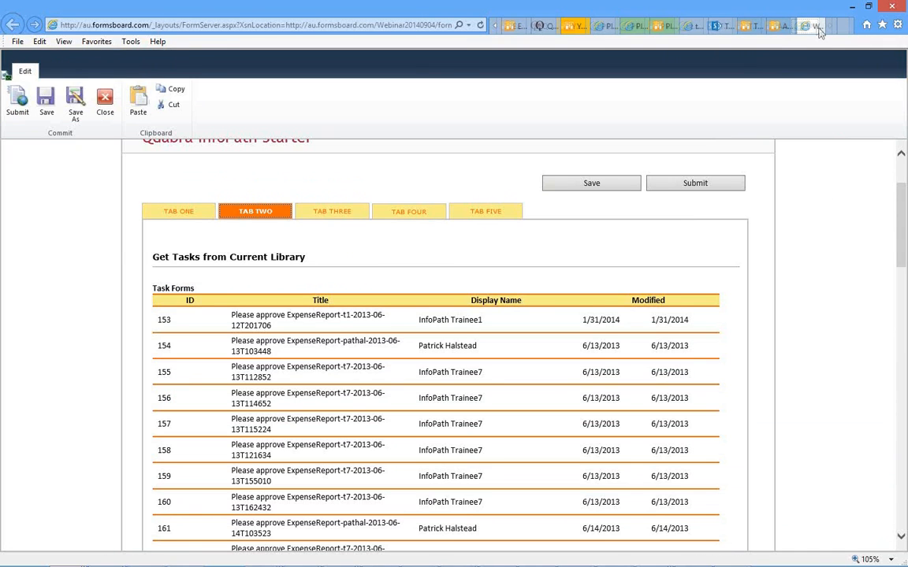
left_click(813, 26)
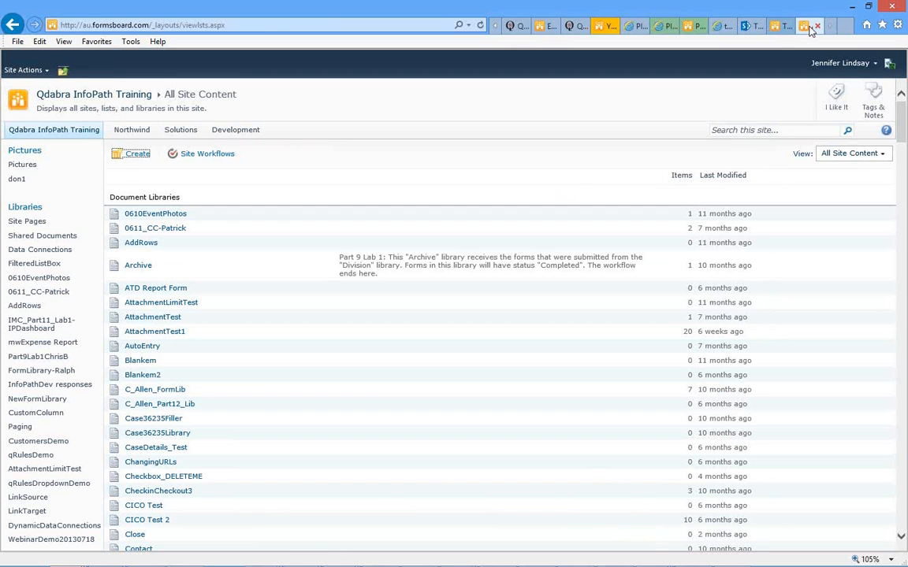
scroll(267, 409, "down", 7)
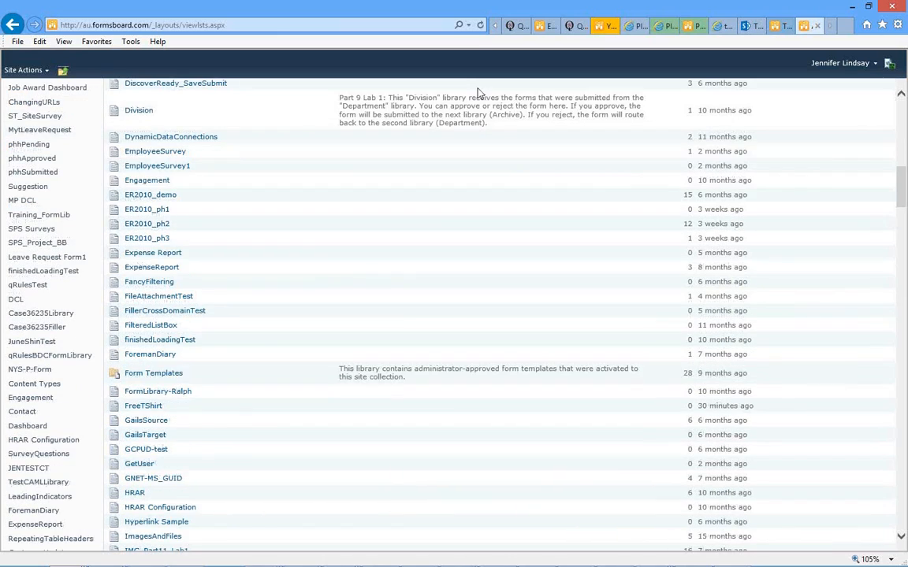
left_click(479, 26)
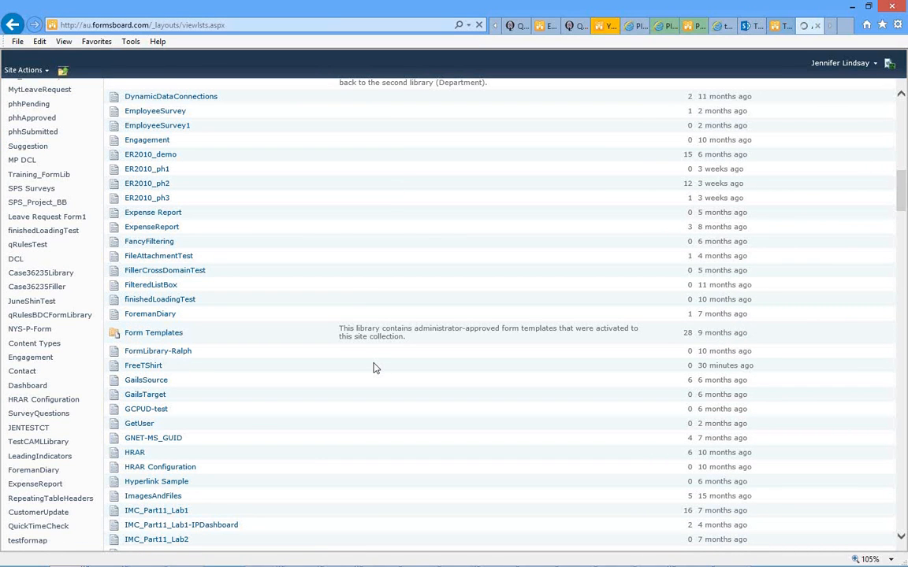
scroll(375, 367, "down", 5)
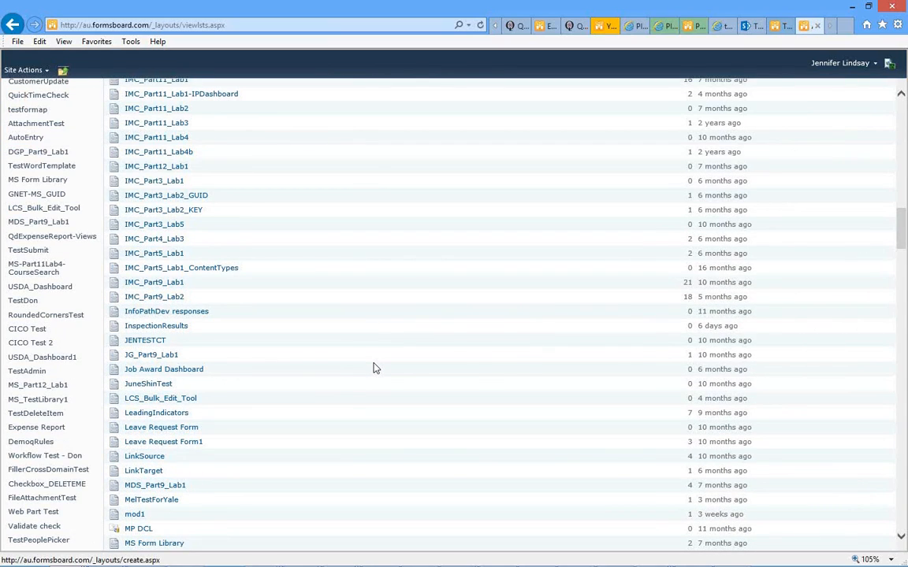
scroll(375, 368, "down", 15)
left_click(155, 268)
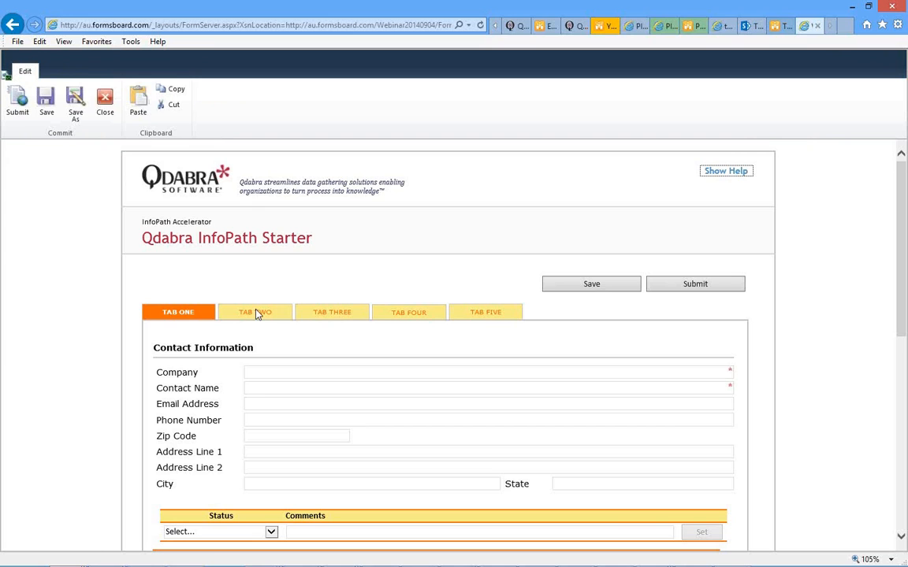
- On TAB TWO, find the new Test Webinar Task row (item 194), then return to InfoPath
left_click(256, 313)
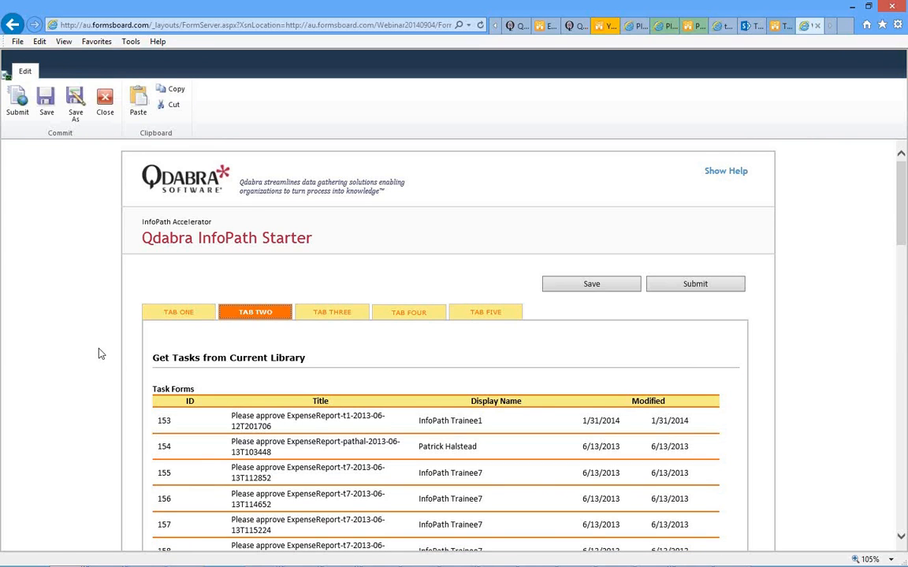
scroll(100, 354, "down", 10)
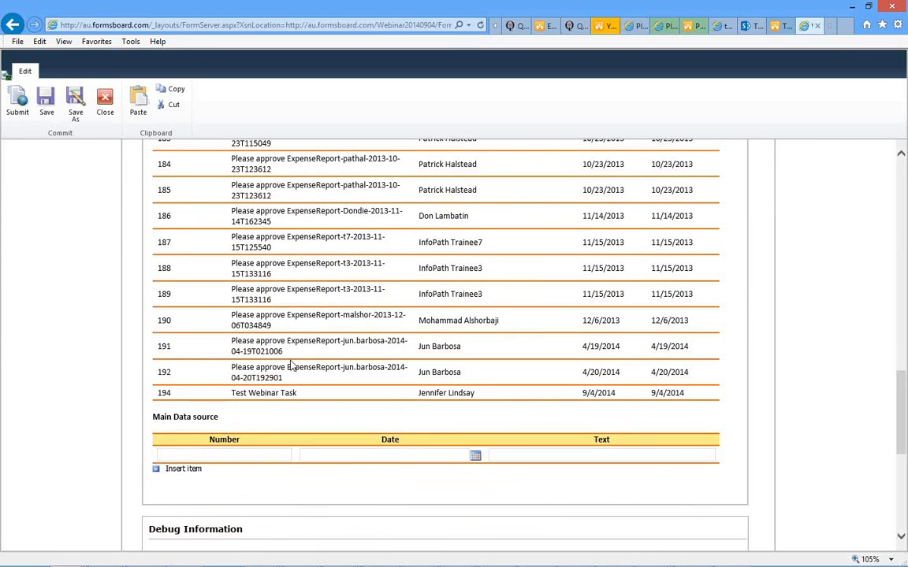
double_click(268, 342)
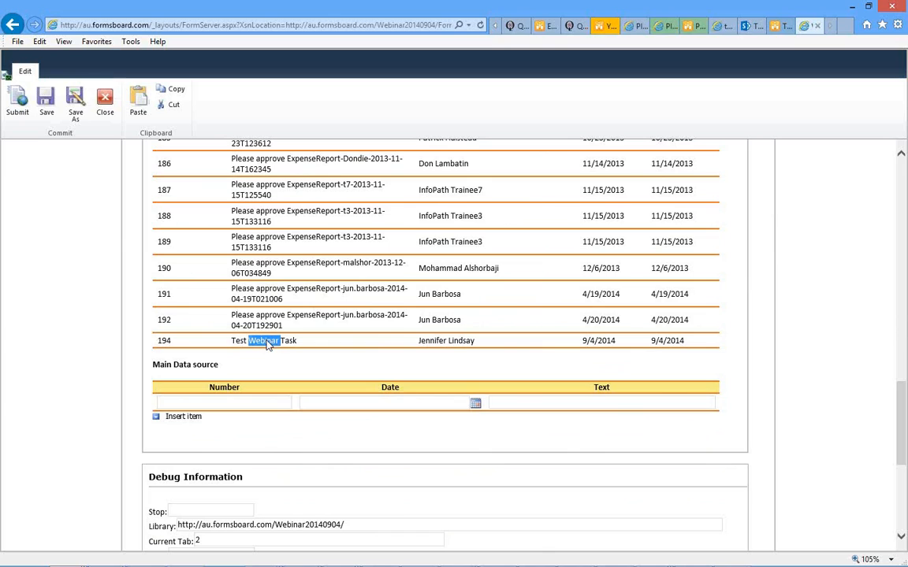
double_click(432, 341)
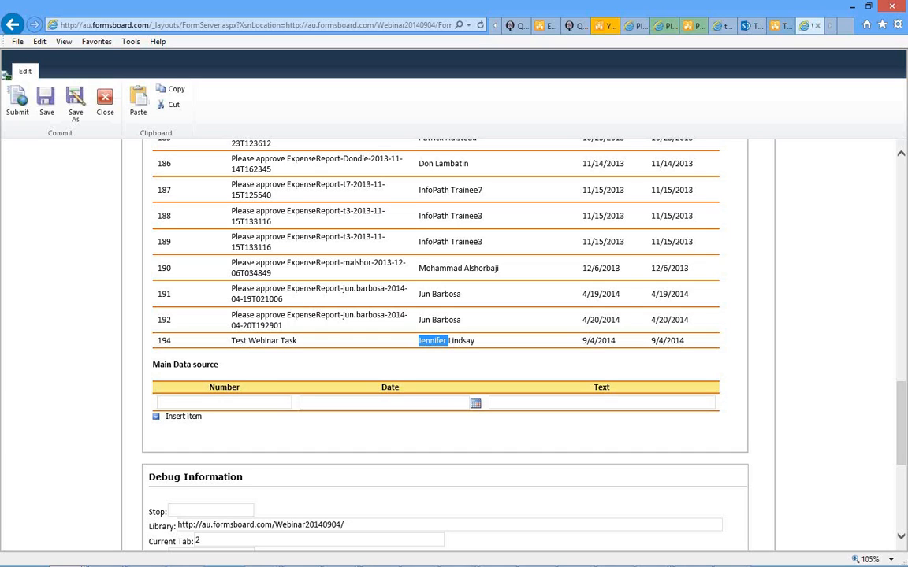
key("alt+Tab")
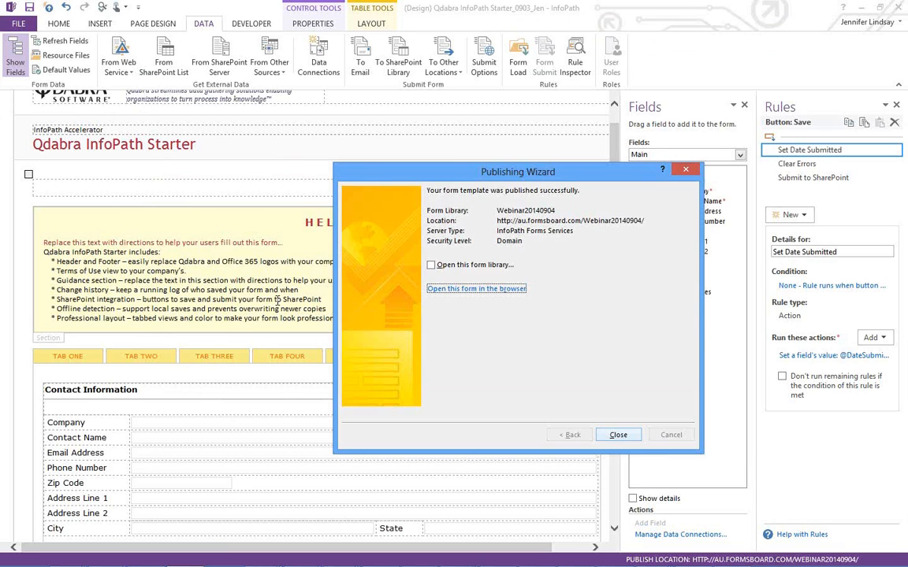
- Dismiss the publish confirmation, switch Fields to QdabraRules (Secondary), and show finishedLoading's rules
left_click(619, 436)
left_click(293, 261)
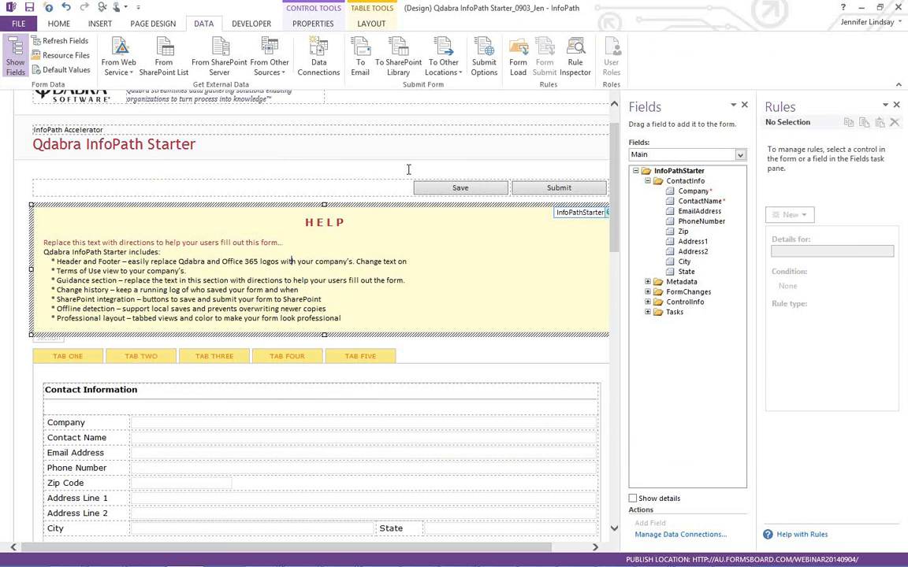
left_click(740, 156)
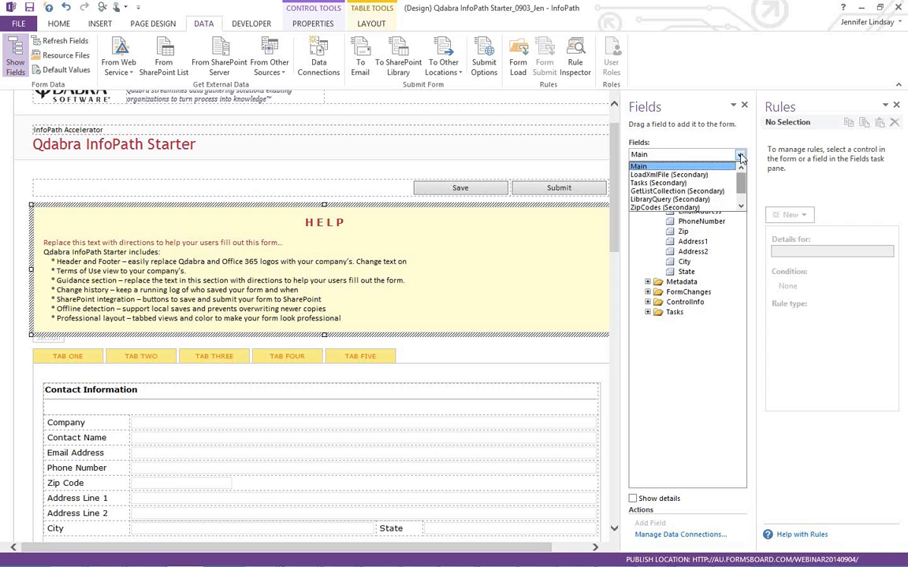
left_click(741, 201)
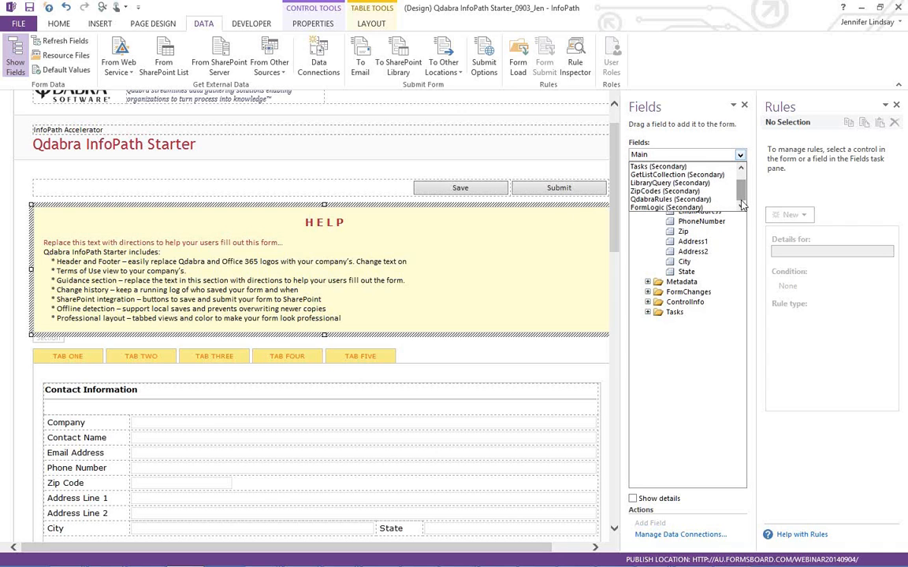
left_click(657, 200)
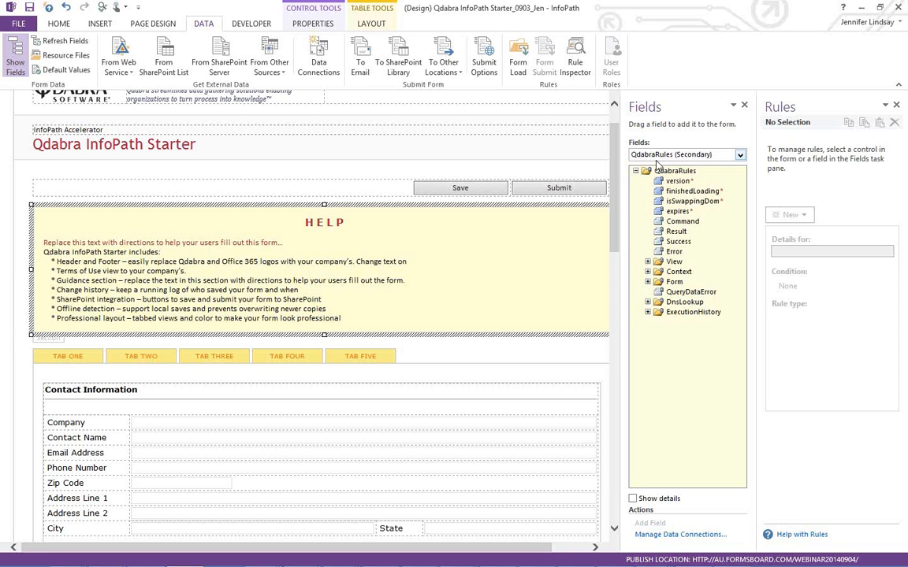
left_click(691, 192)
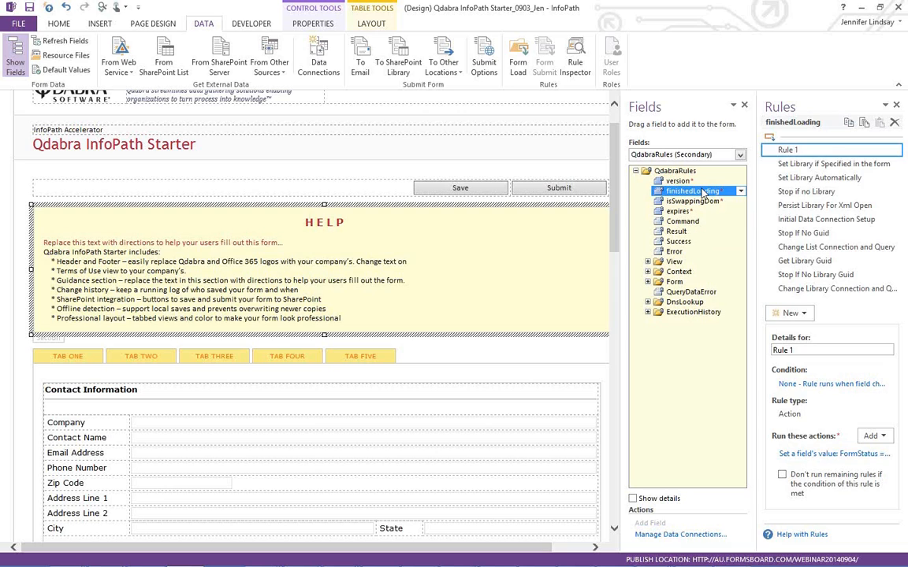
- Inspect 'Set Library if Specified in the form' (LibraryUrl not blank, sets Library), then select Set Library Automatically
left_click(831, 165)
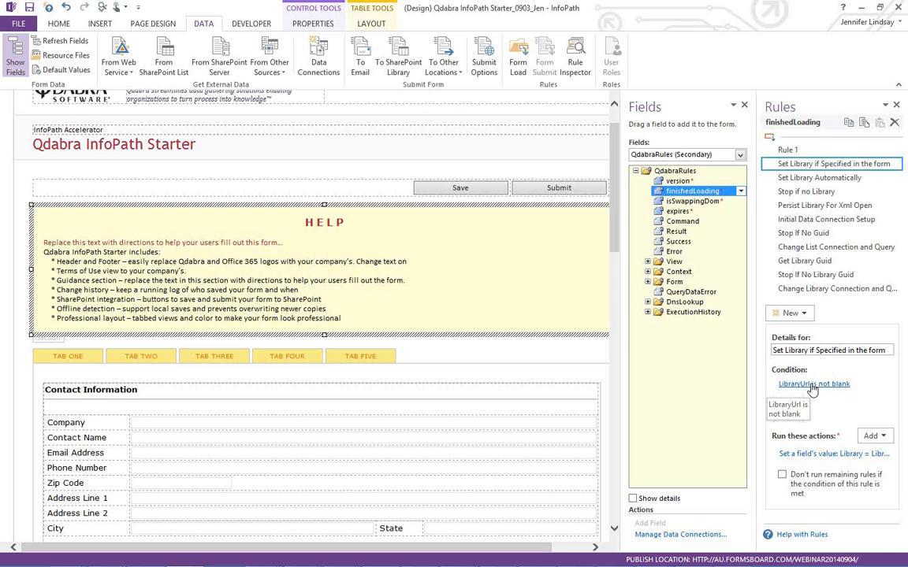
left_click(813, 384)
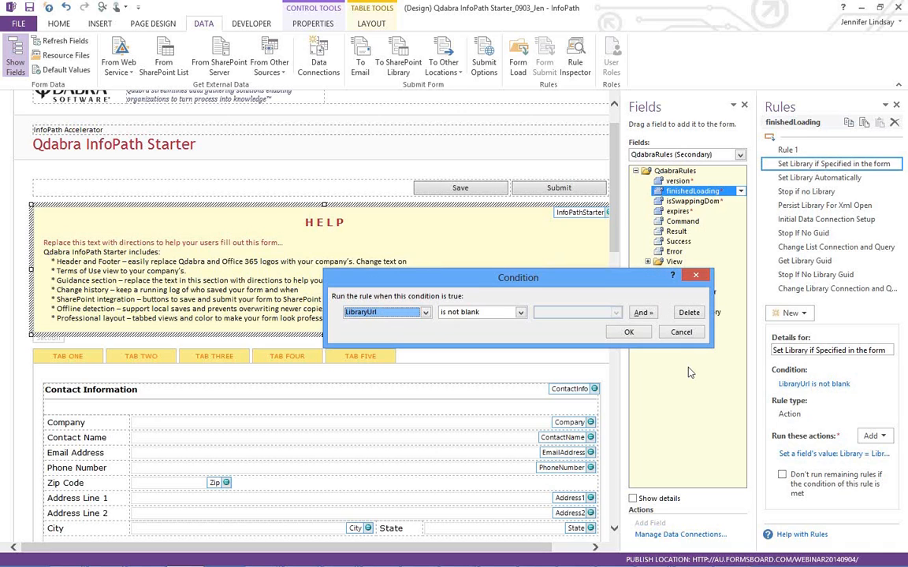
left_click(681, 333)
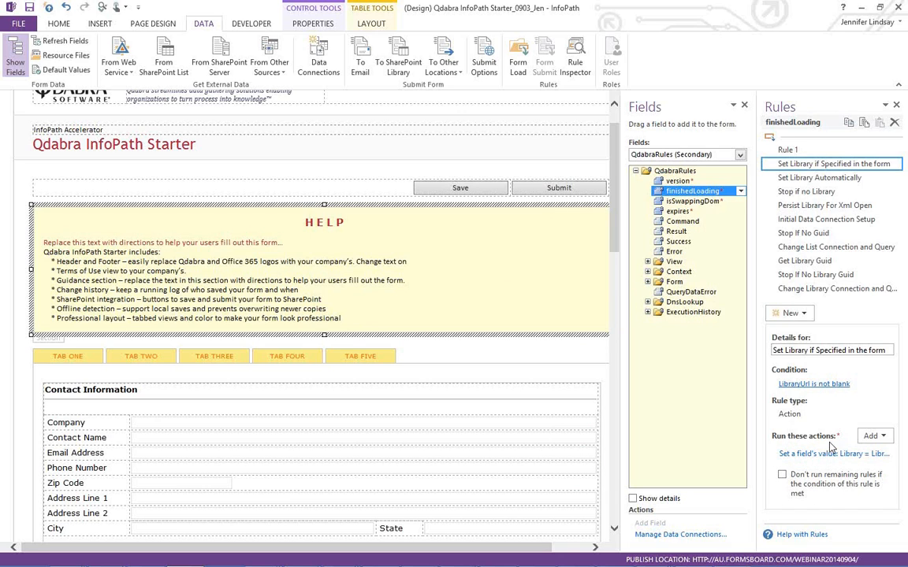
left_click(829, 455)
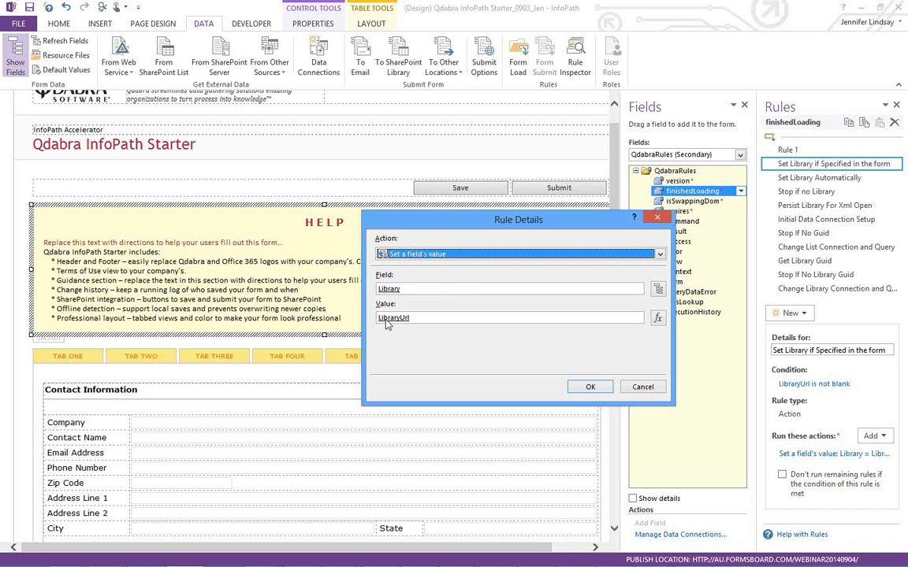
left_click(640, 387)
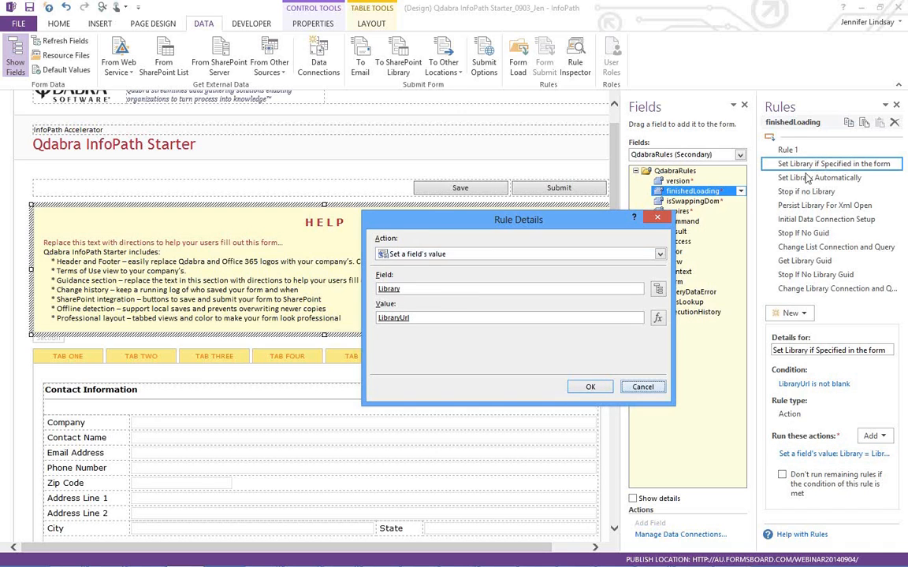
left_click(817, 180)
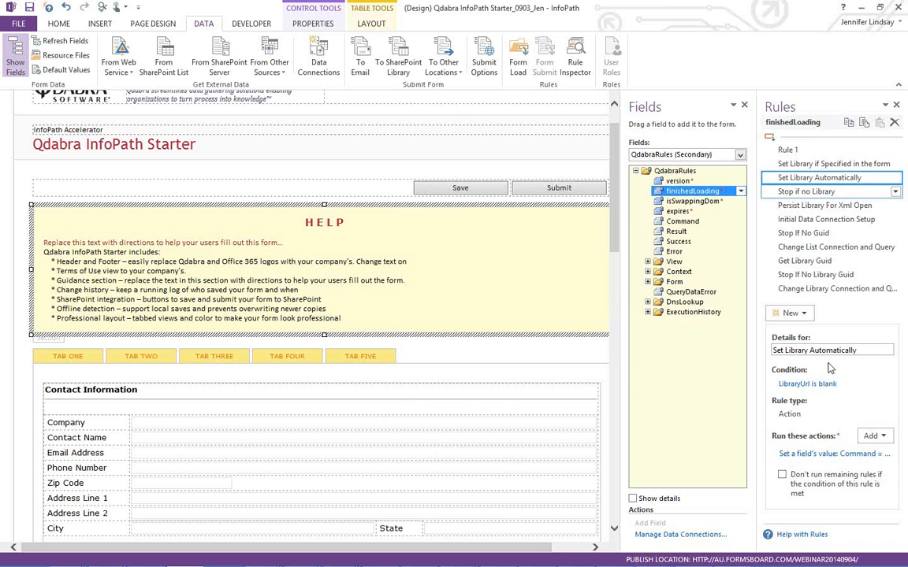
- Read the Command value GetInputParameter /key=SaveLocation, then select the Initial Data Connection Setup rule
left_click(829, 454)
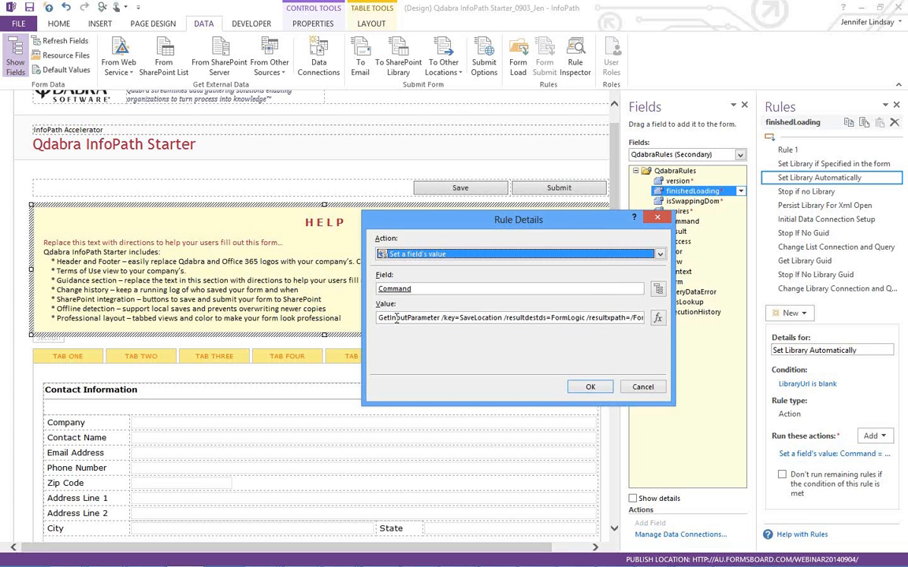
left_click(597, 318)
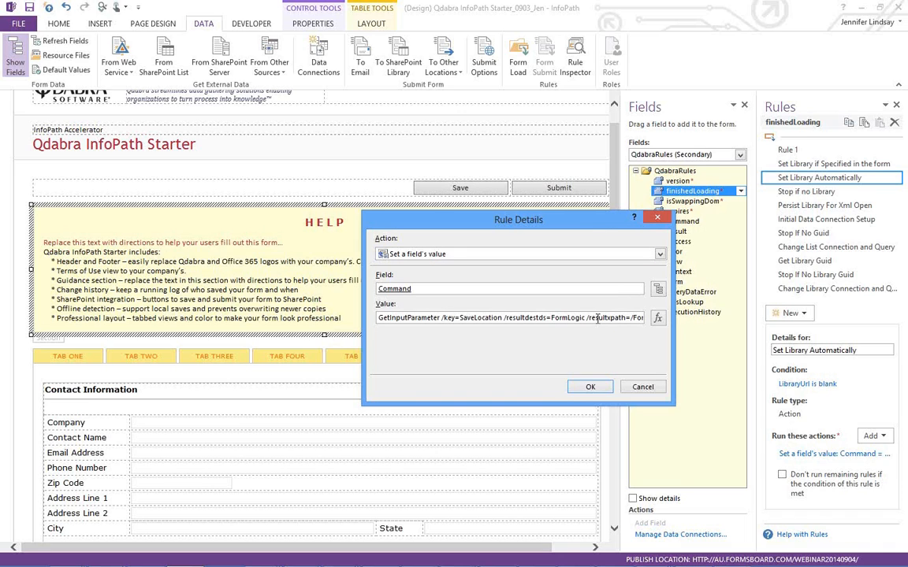
key("Right")
key("Right")
key("Right")
key("Right")
key("Right")
key("Right")
key("Right")
key("Right")
key("Right")
key("Right")
key("Right")
key("Right")
key("Right")
key("Right")
key("Right")
key("Right")
key("Right")
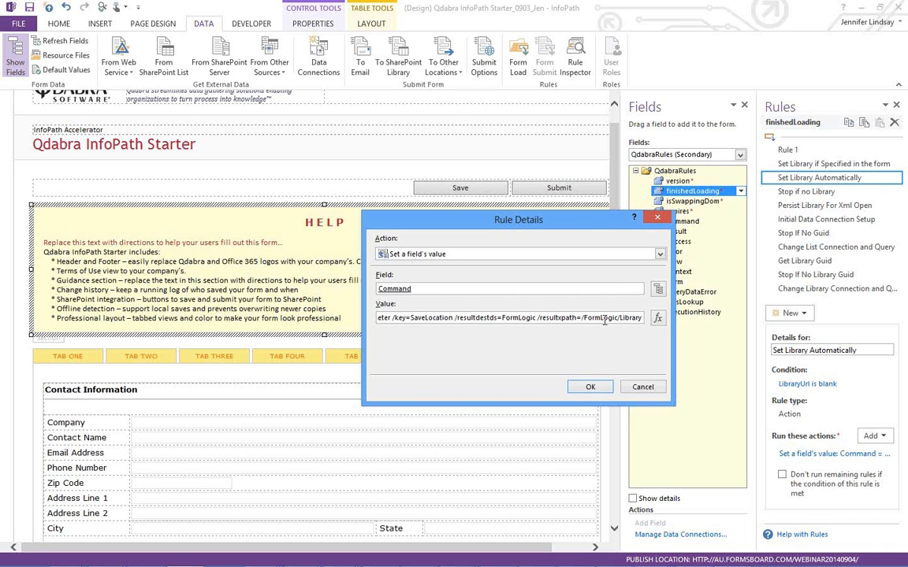
left_click(642, 389)
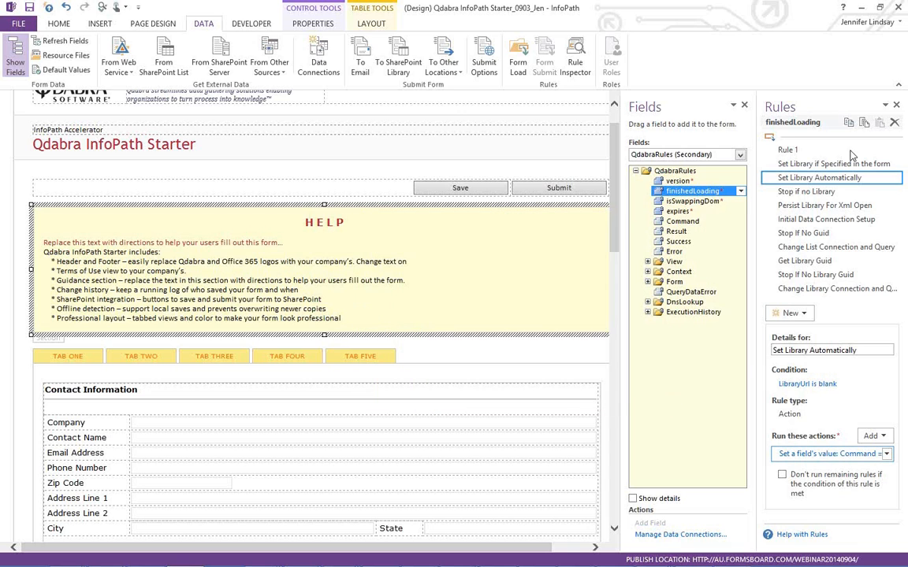
left_click(822, 224)
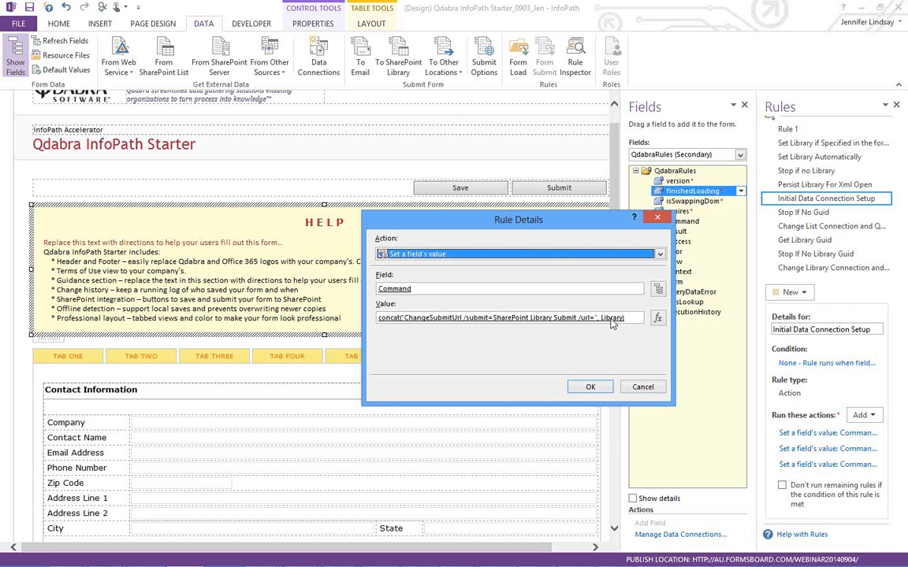
- Review the second Command action's url formula, then select the Change Library Connection rule
left_click(642, 388)
left_click(824, 449)
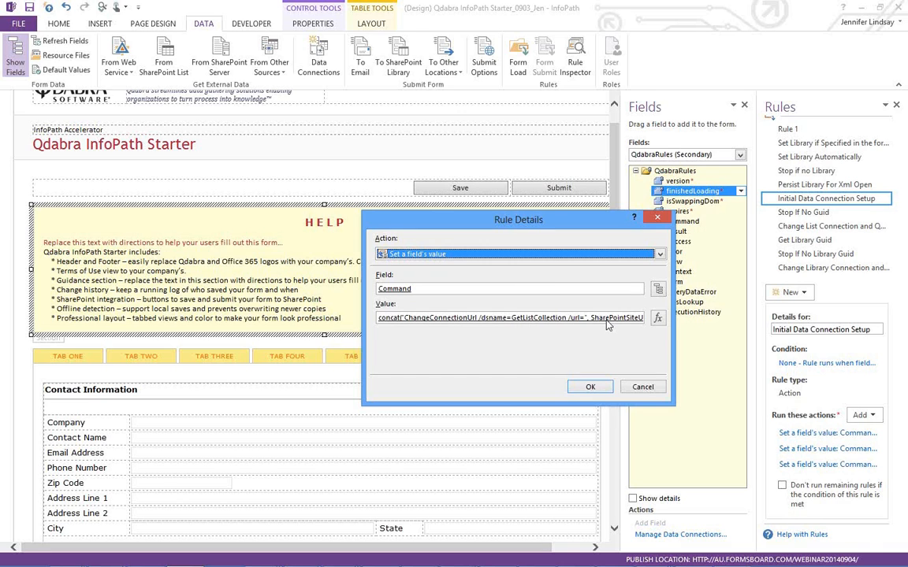
left_click(657, 321)
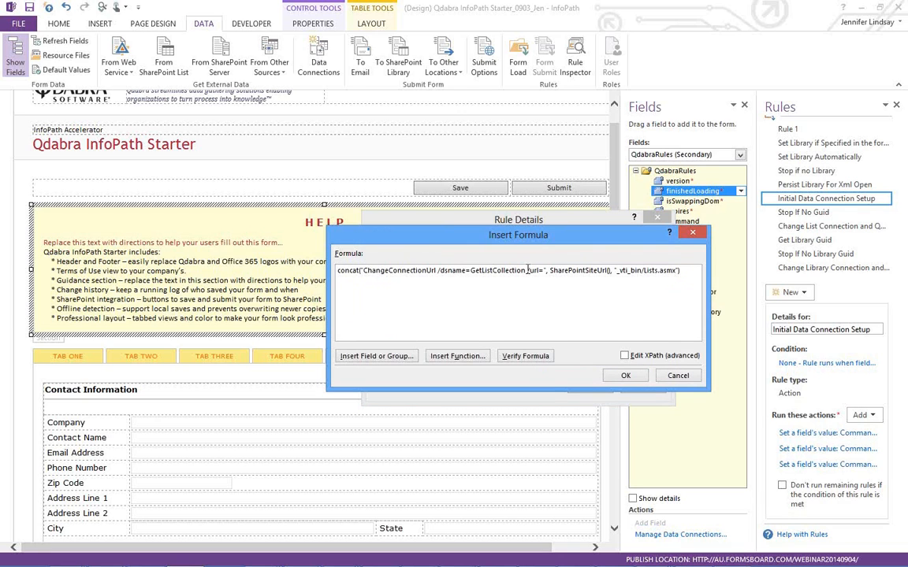
double_click(533, 271)
left_click(675, 375)
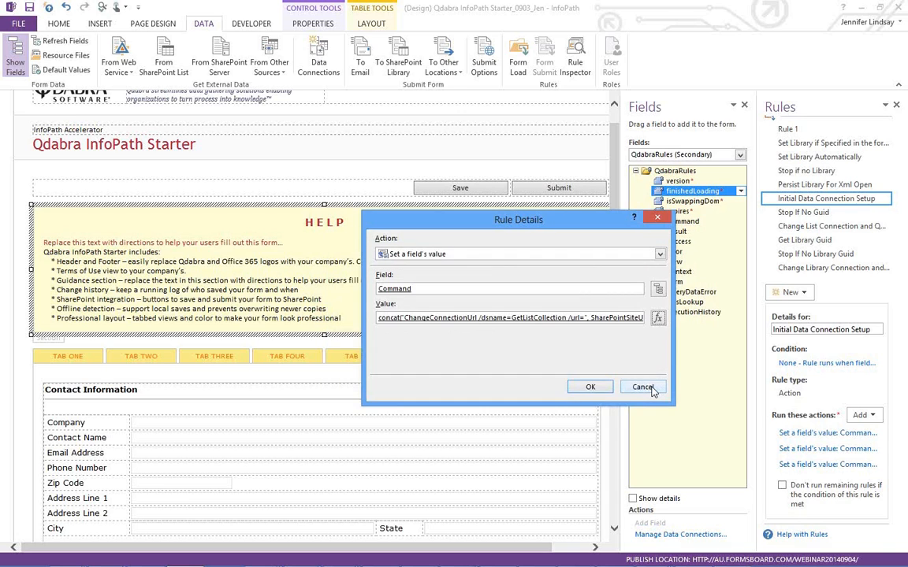
left_click(643, 386)
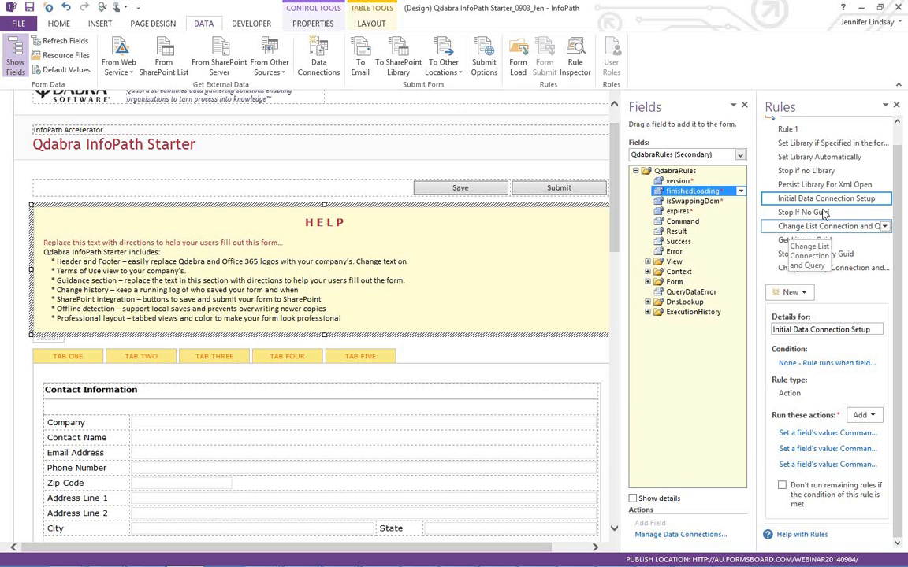
left_click(828, 268)
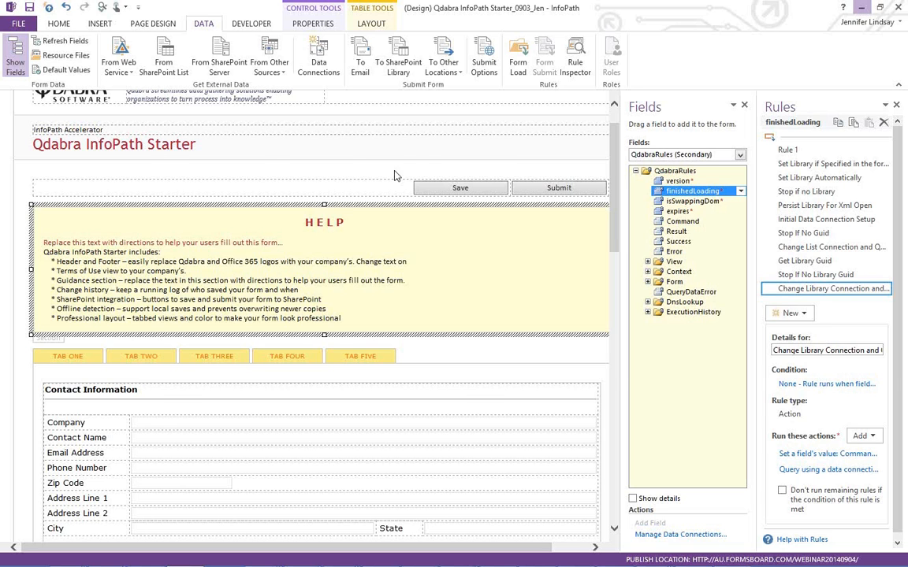
left_click(862, 7)
- Try submitting the empty form and review the validation error details
left_click(87, 282)
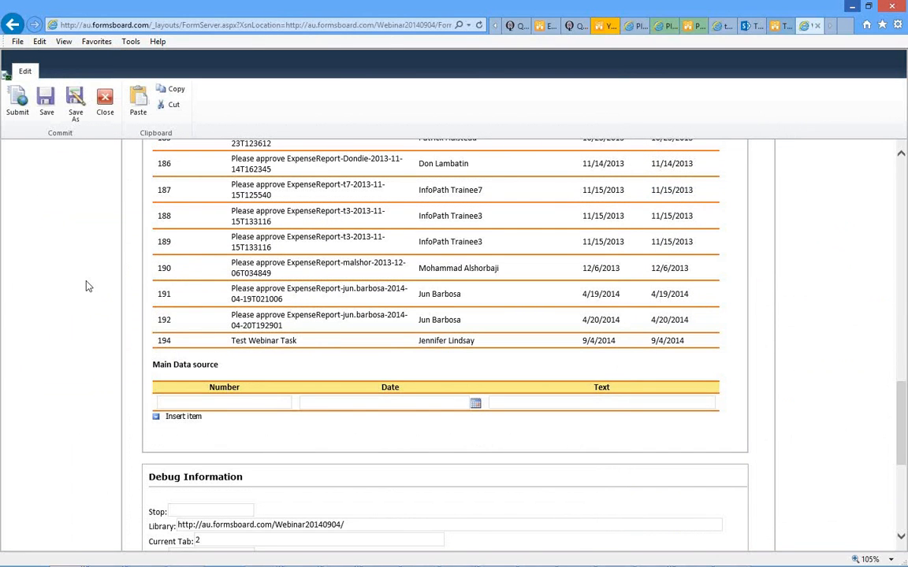
key("Home")
left_click(694, 287)
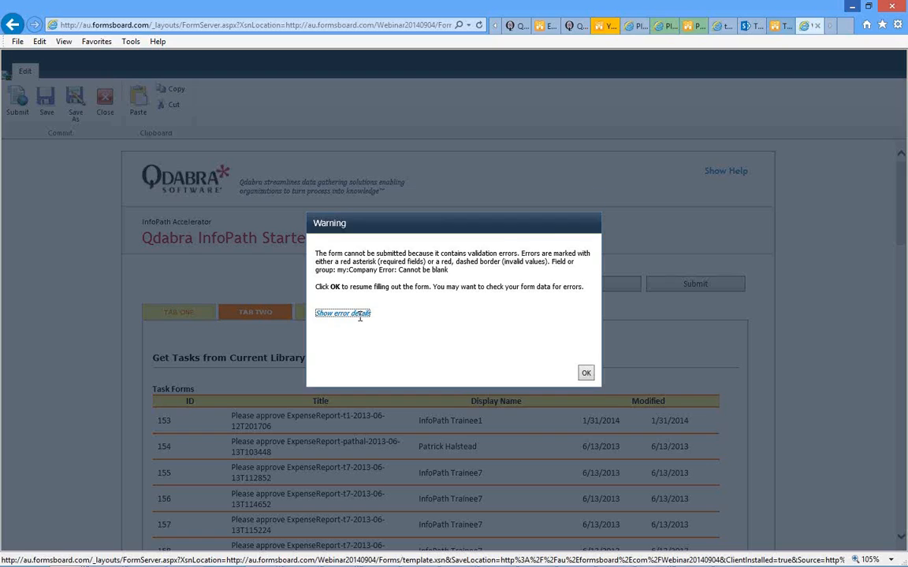
left_click(360, 314)
left_click(587, 397)
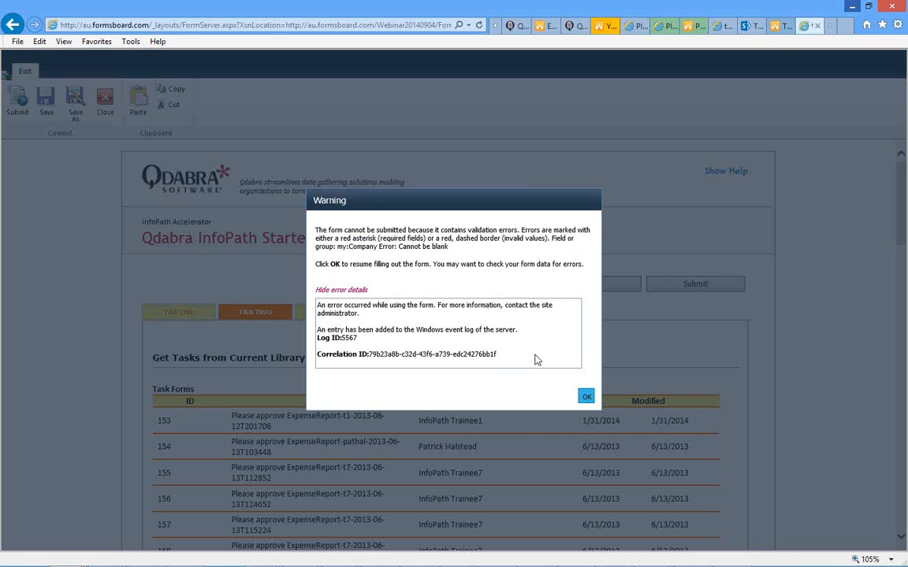
- On TAB ONE, enter Company 'Qdabra' and the contact's name, then submit the form
left_click(183, 314)
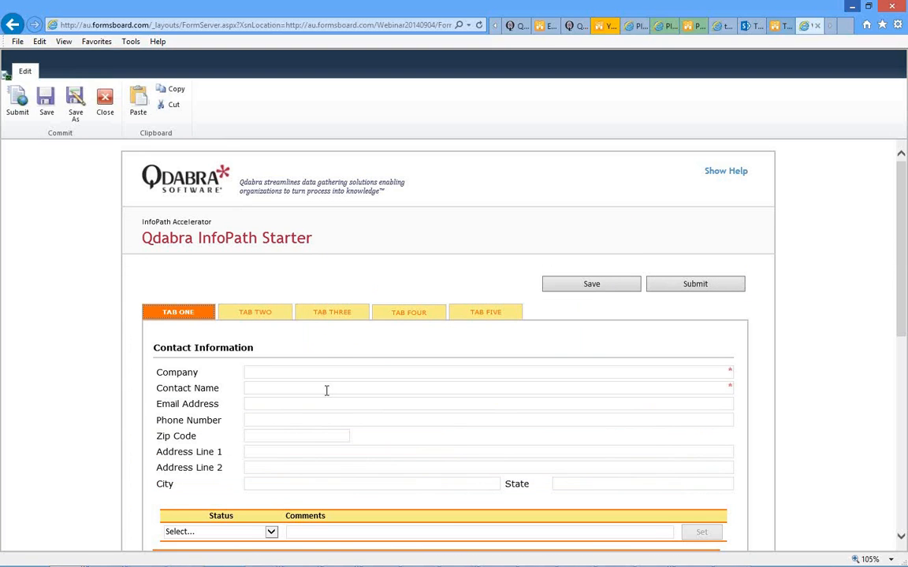
scroll(308, 324, "down", 1)
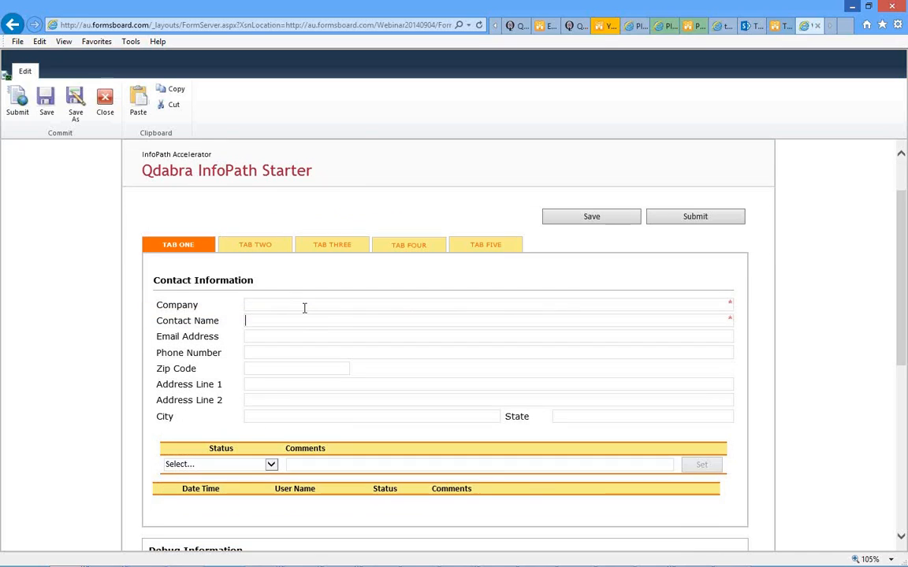
left_click(304, 308)
type("Qdabra")
key("Tab")
type("Jen")
left_click(651, 247)
left_click(698, 216)
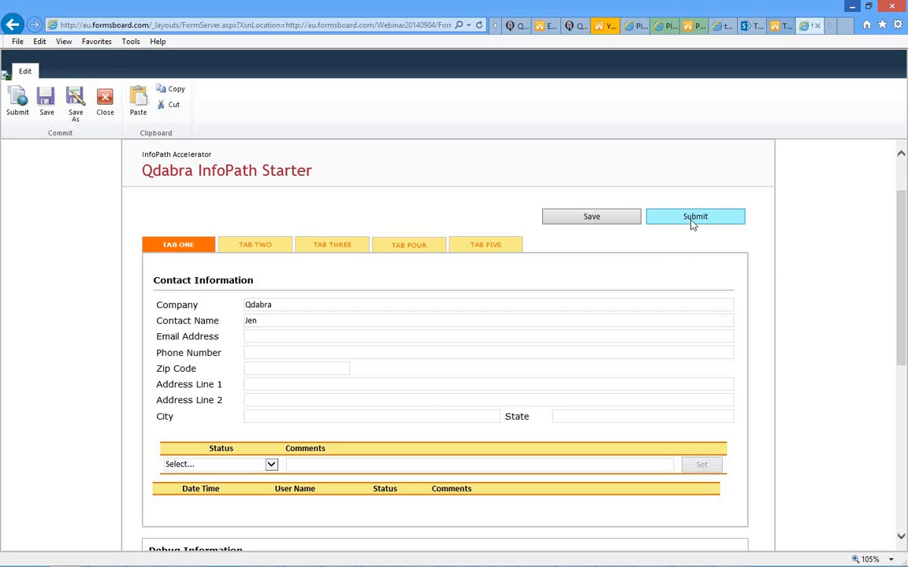
left_click(692, 221)
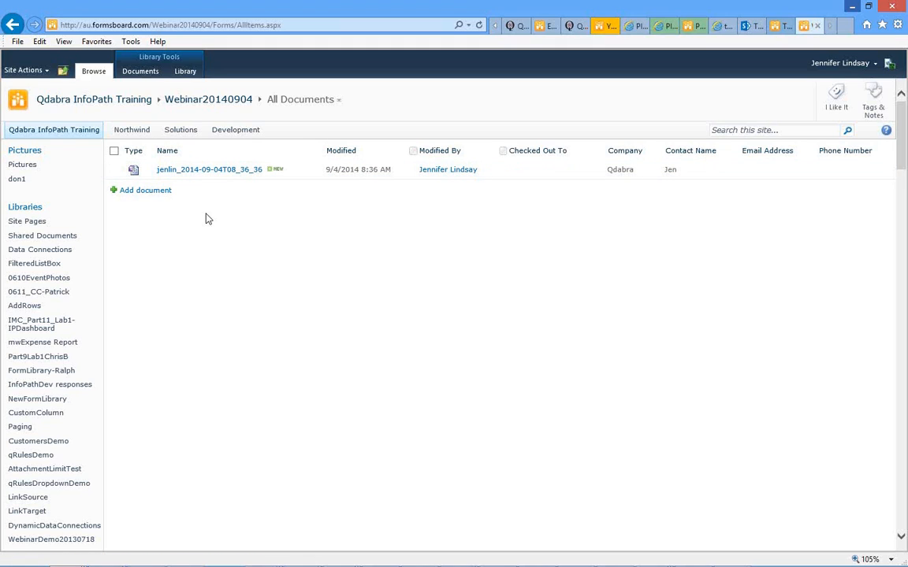
- Return to the SharePoint task page and advance the slideshow to Save & Submit Buttons
left_click(744, 26)
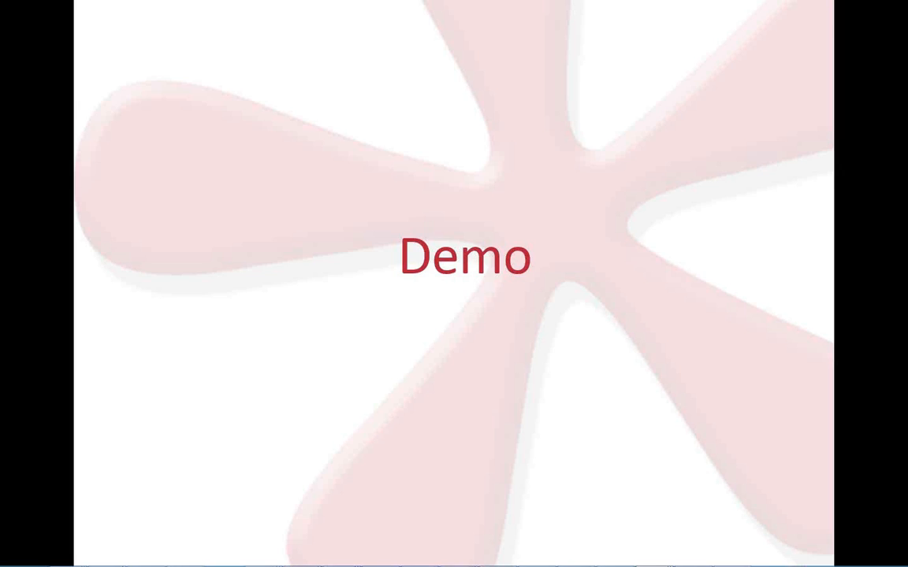
key("Right")
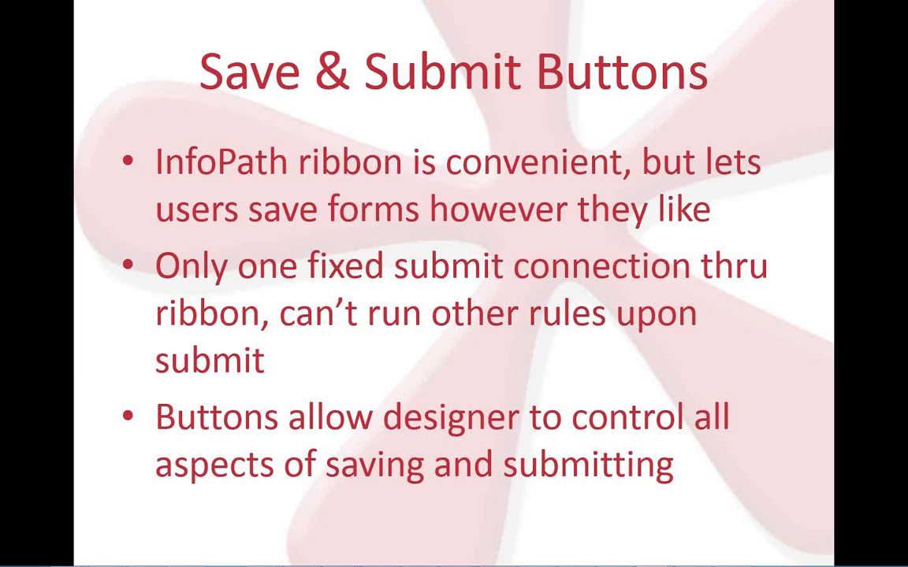
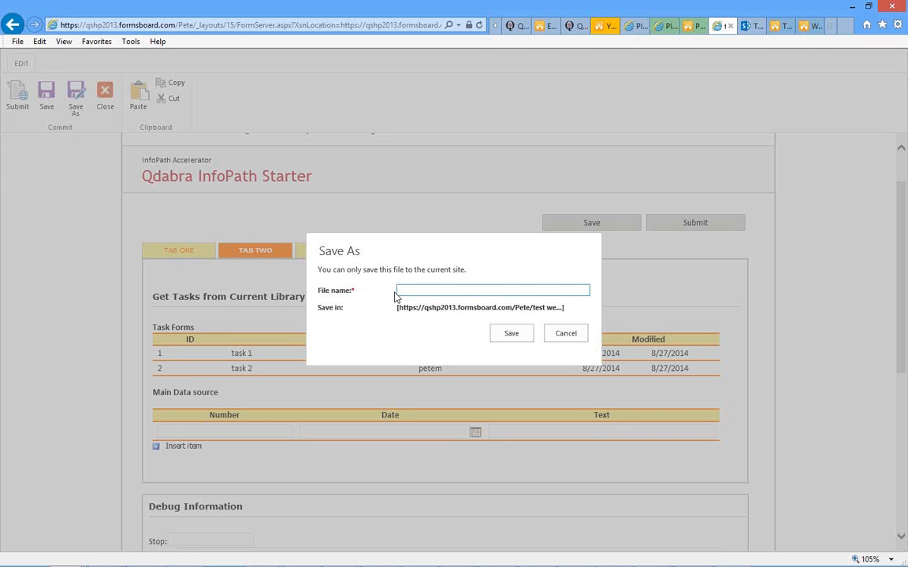
- Cancel the Save As prompt without saving and return to the form template in InfoPath Designer
left_click(564, 335)
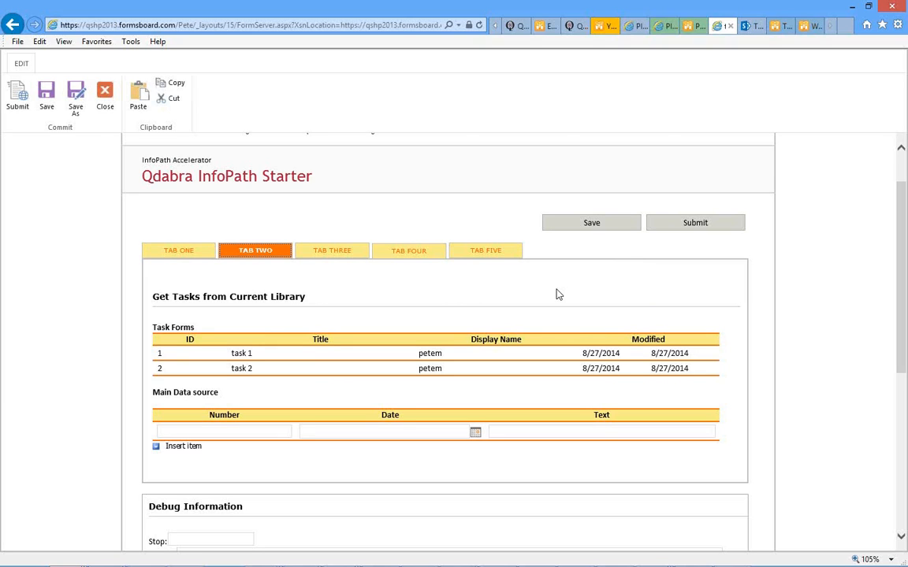
mouse_move(426, 558)
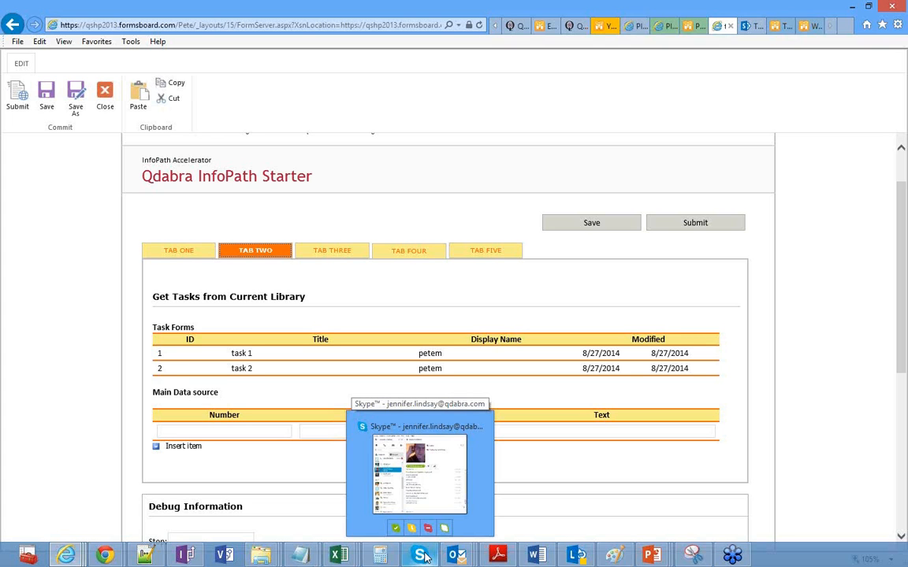
mouse_move(183, 558)
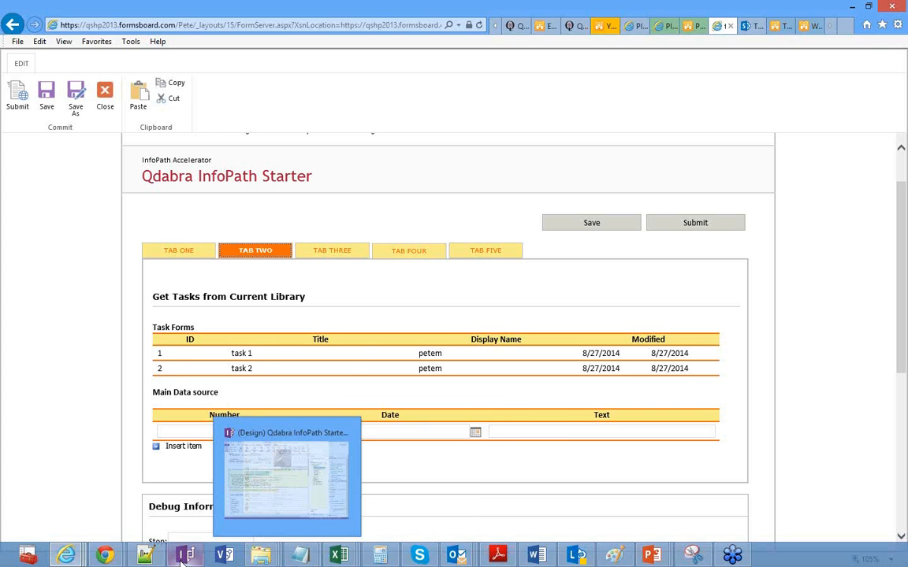
left_click(236, 473)
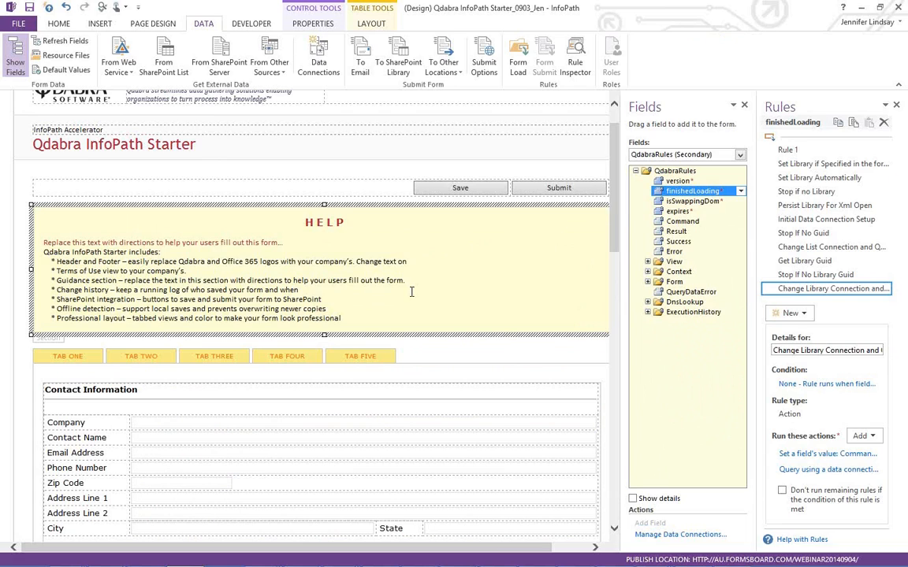
- Review the Save button's Set Date Submitted, Clear Errors and Submit to SharePoint rules
left_click(460, 190)
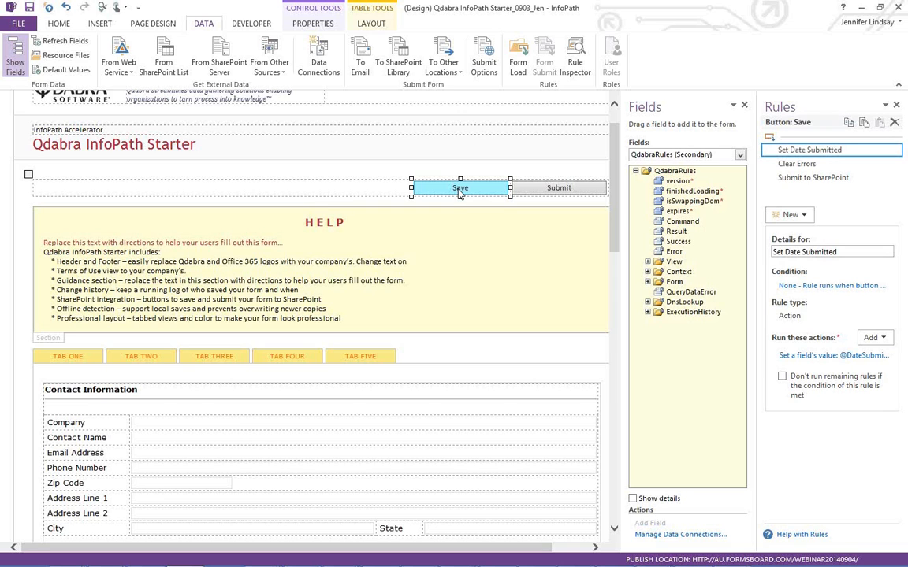
left_click(797, 164)
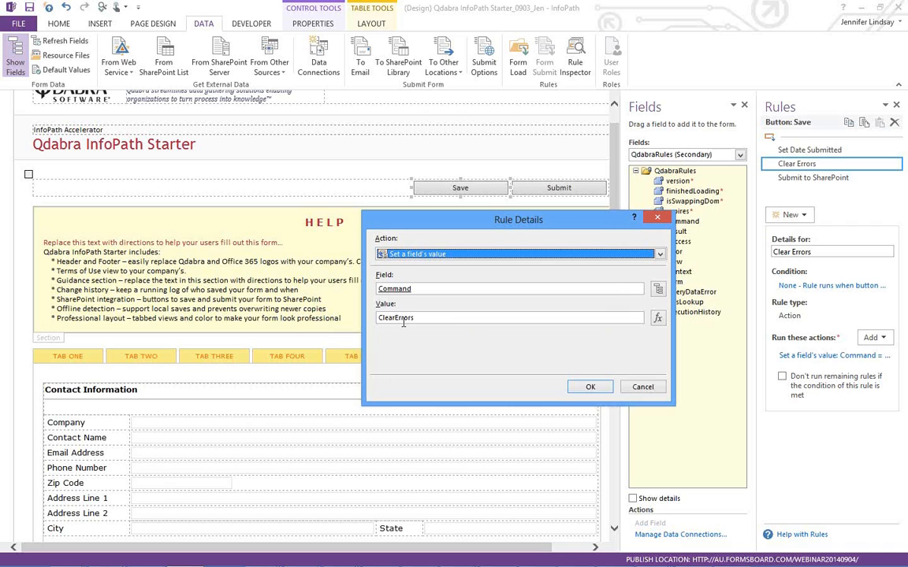
left_click(642, 386)
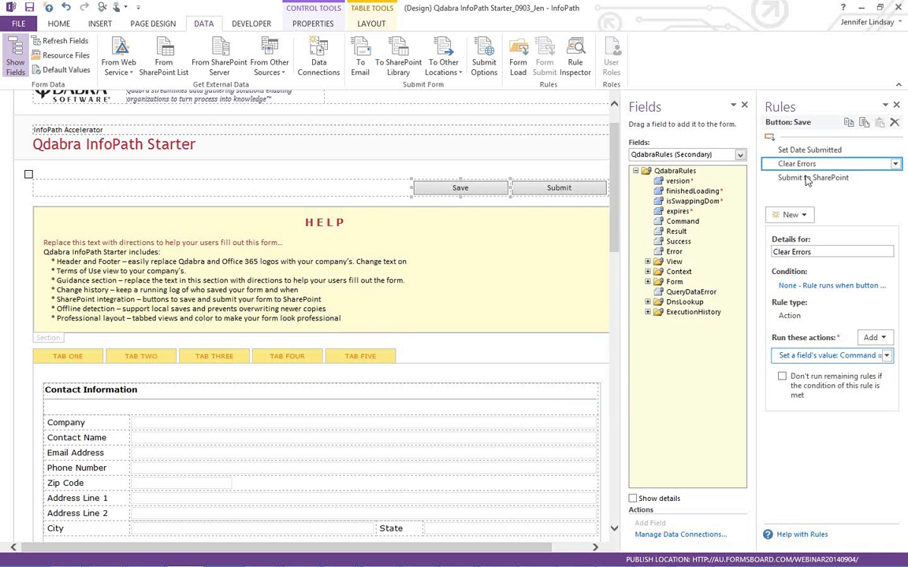
left_click(805, 180)
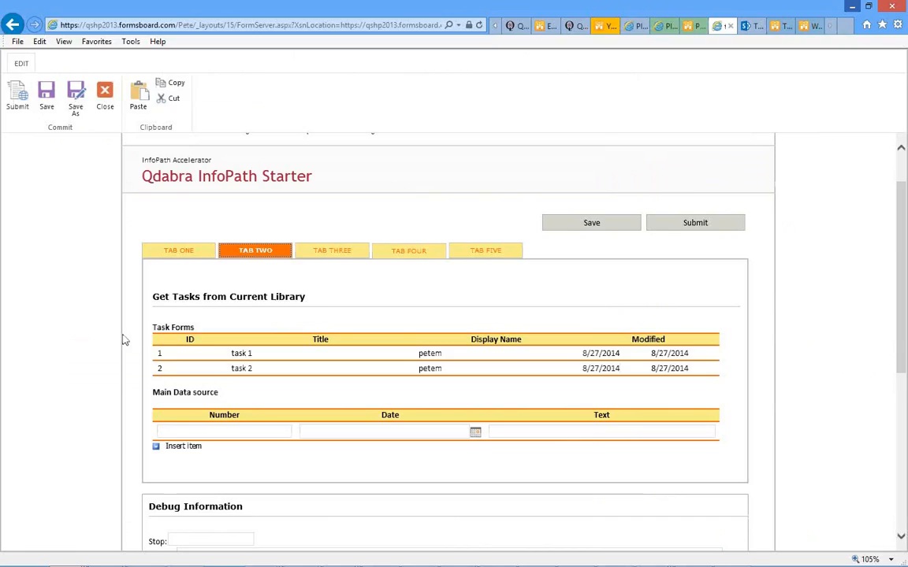
- Enter Company 'Qdabra' on TAB ONE and save the form to the SharePoint library
left_click(178, 250)
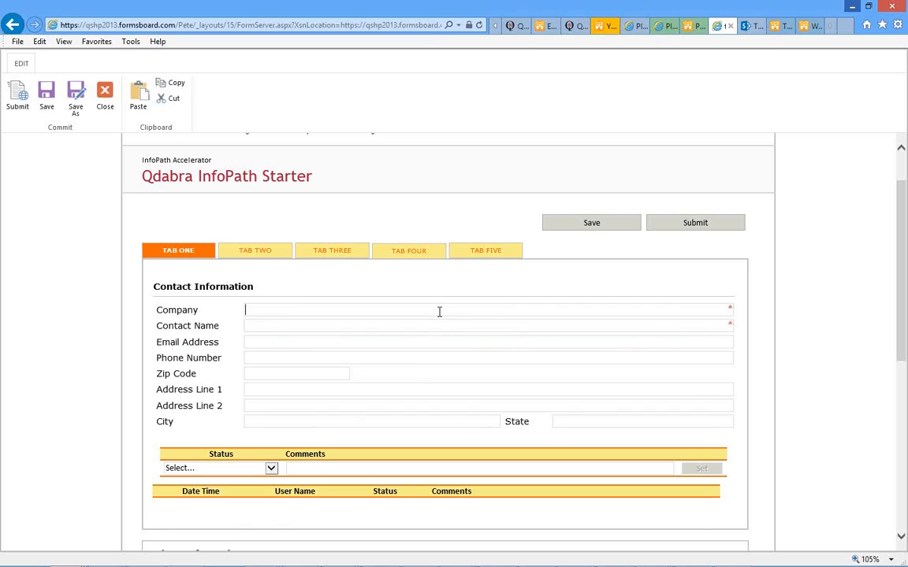
type("Qdabra")
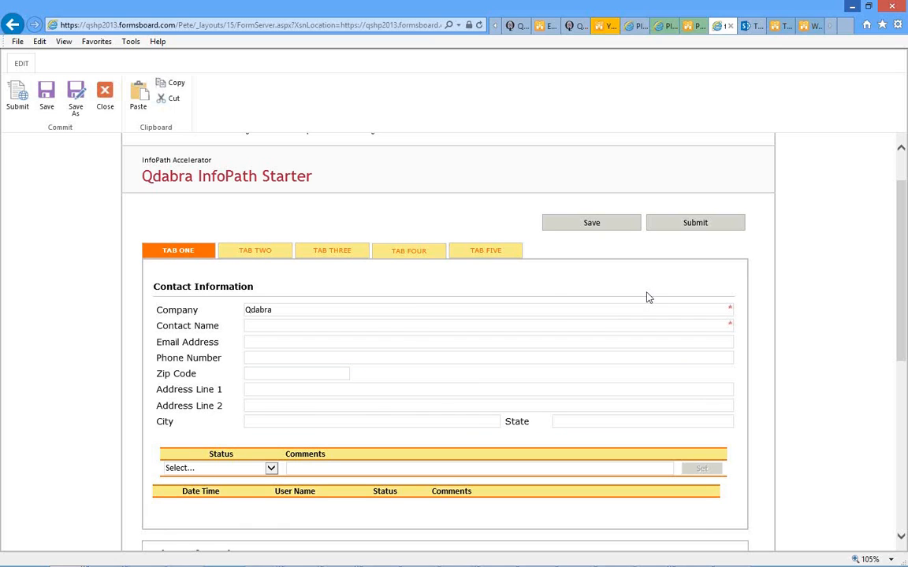
key("Tab")
left_click(591, 225)
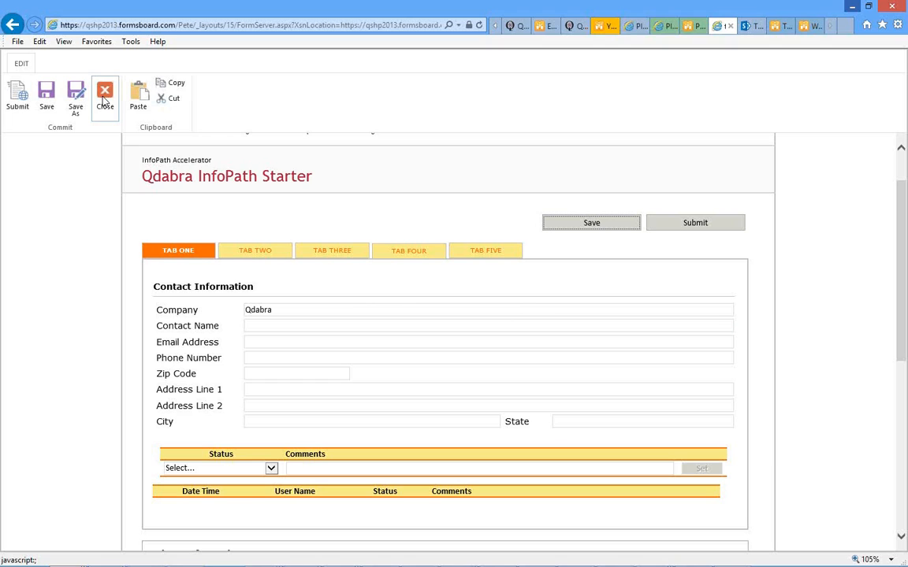
right_click(12, 25)
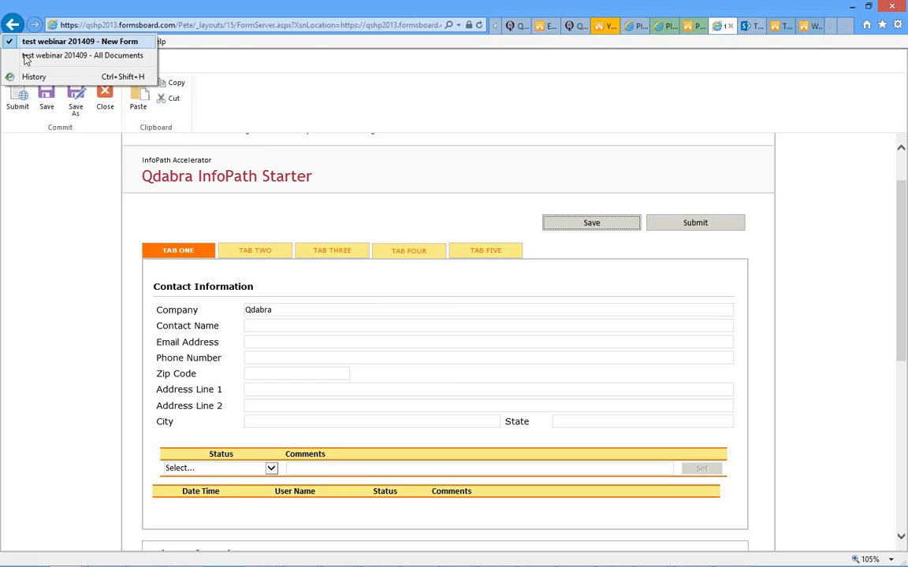
- Confirm the new Qdabra form in All Documents, then return to the Save & Submit Buttons slide
left_click(26, 57)
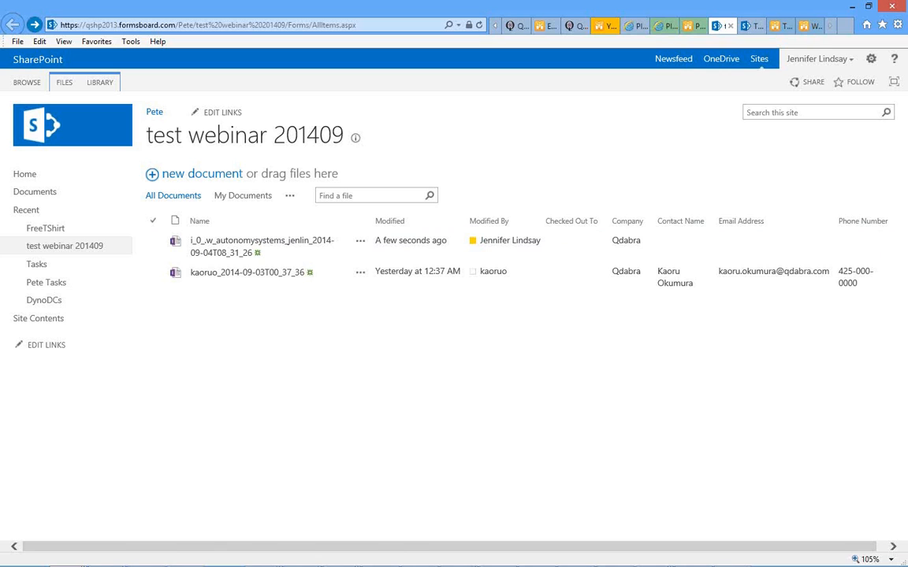
key("alt+Tab")
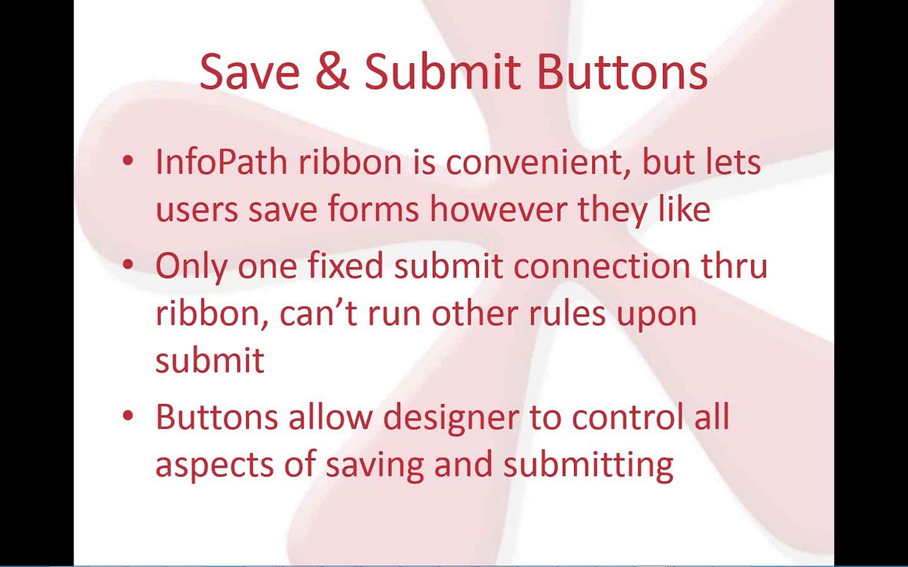
- Advance the slideshow past Demo to the One View slide and return to InfoPath Designer
key("Right")
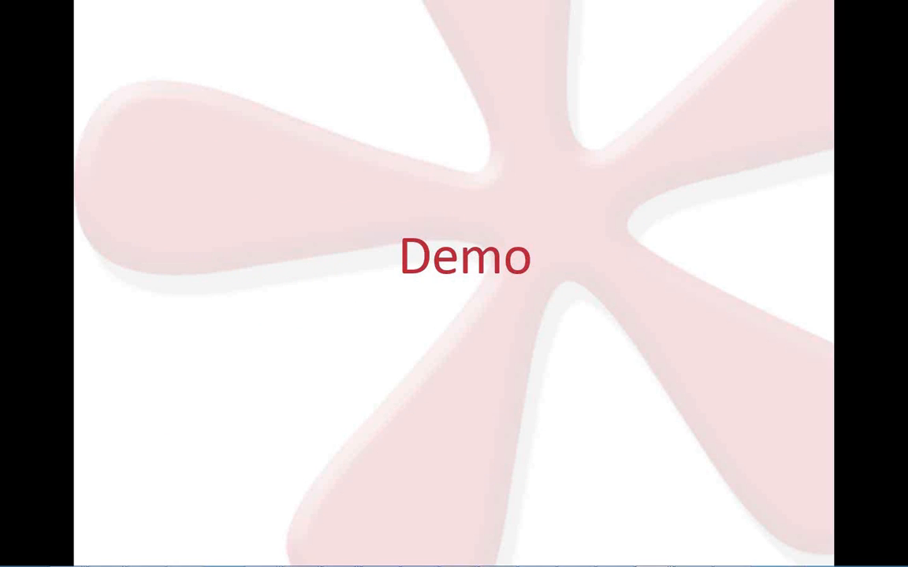
key("Right")
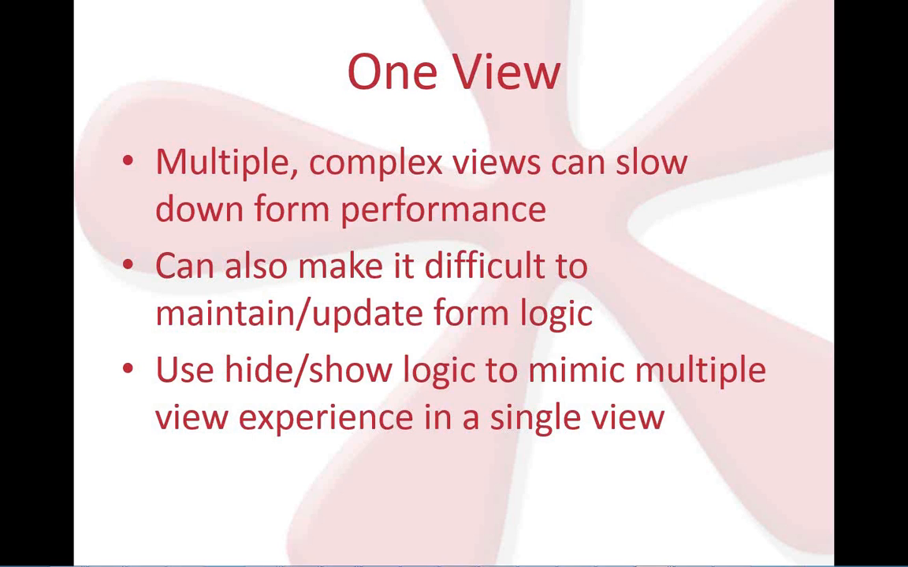
key("alt+Tab")
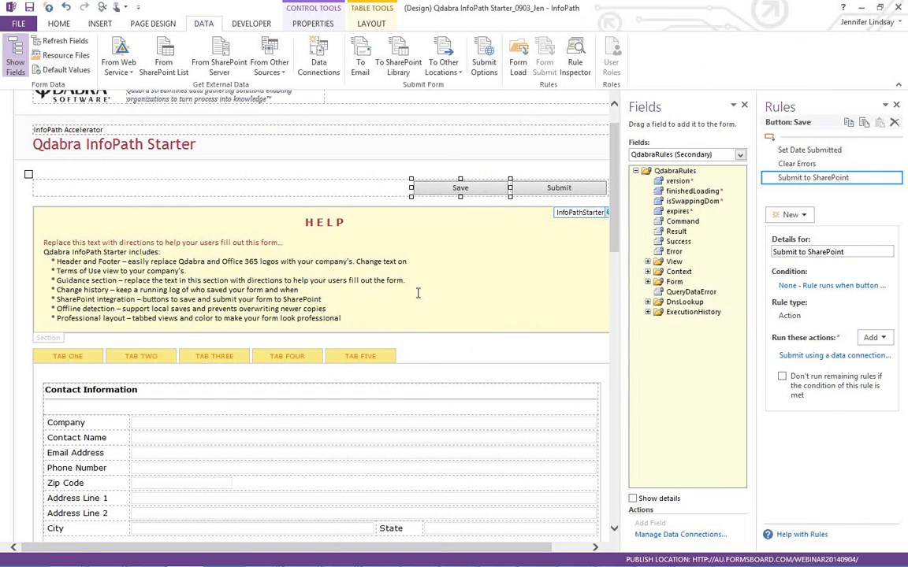
- Inspect the rules of the TAB ONE, THREE, FOUR and FIVE buttons and the ContactInfo section's show/hide rule
scroll(418, 293, "down", 2)
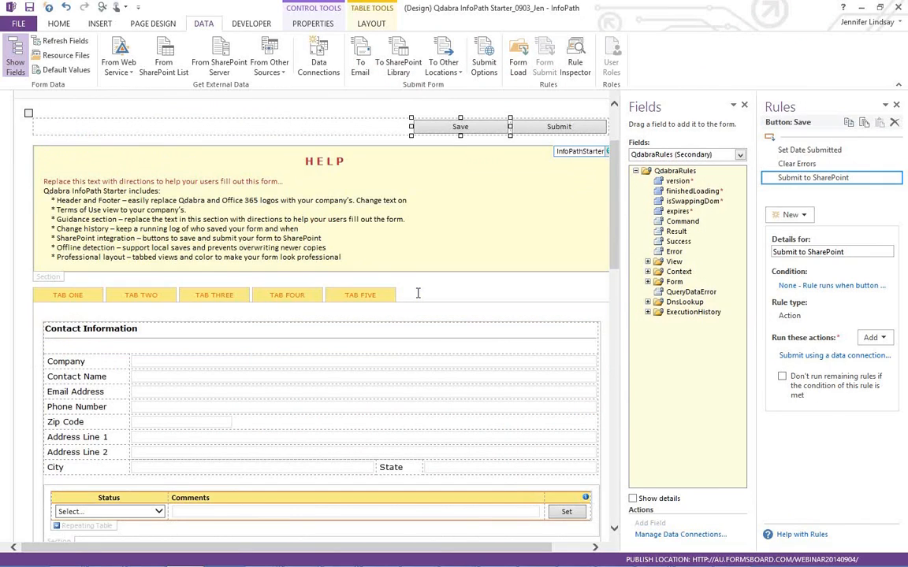
left_click(418, 293)
scroll(418, 293, "down", 10)
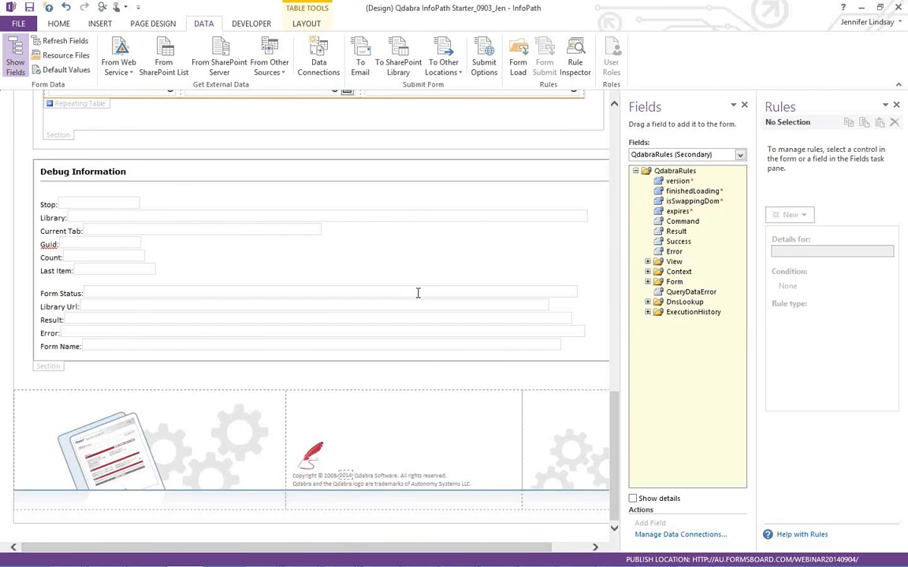
scroll(418, 293, "up", 10)
scroll(414, 292, "up", 4)
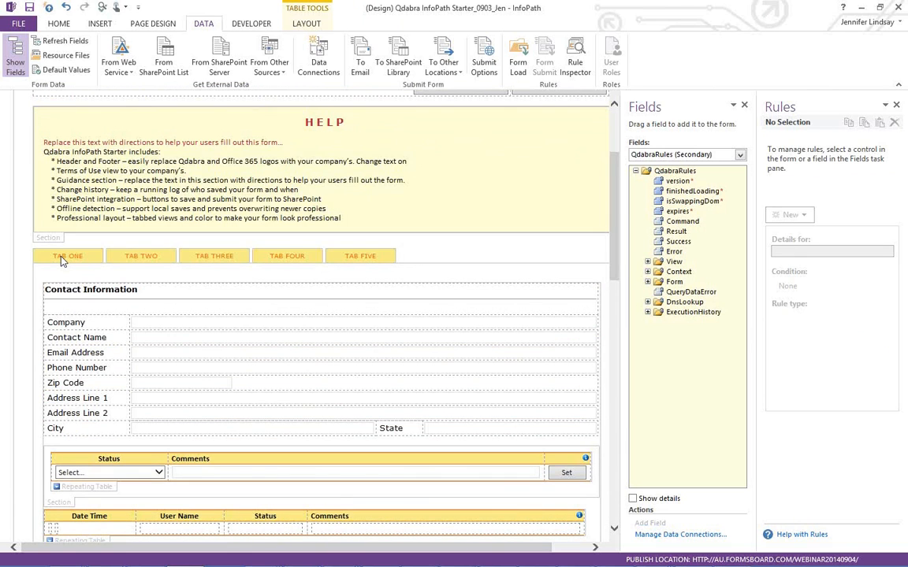
left_click(65, 262)
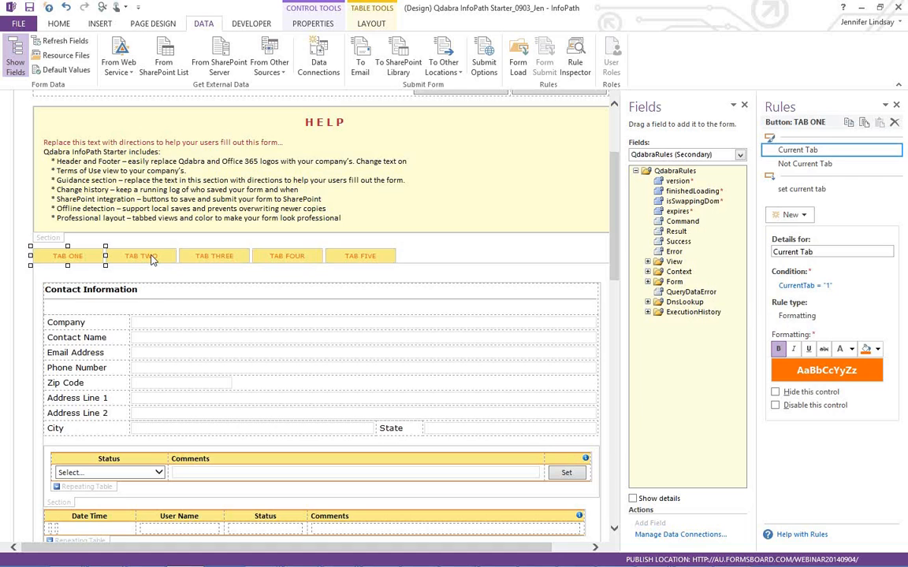
left_click(189, 257)
left_click(278, 260)
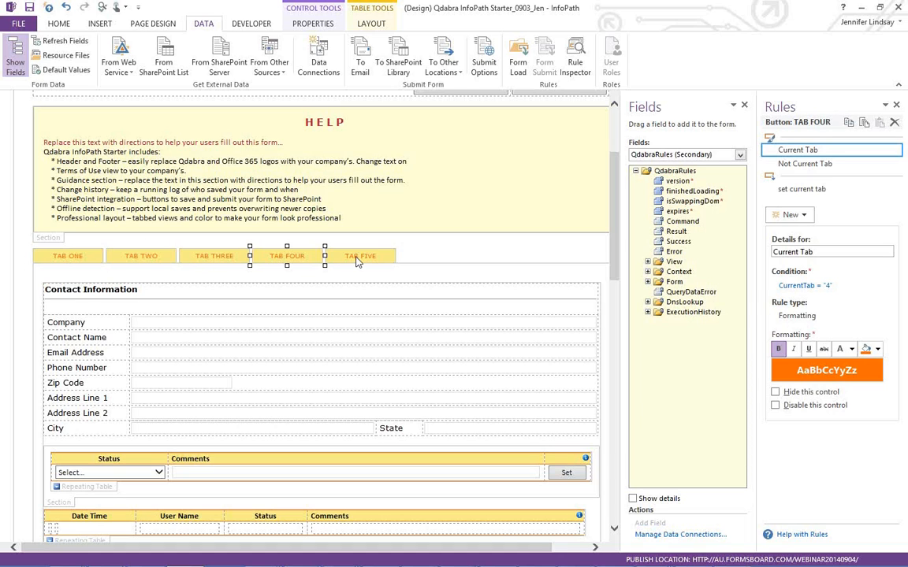
left_click(357, 260)
scroll(287, 331, "down", 3)
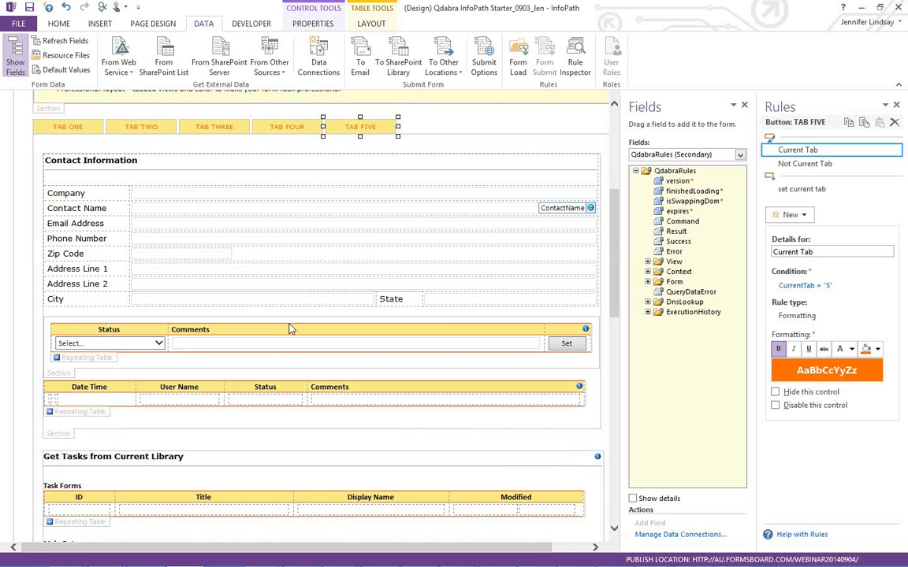
left_click(55, 439)
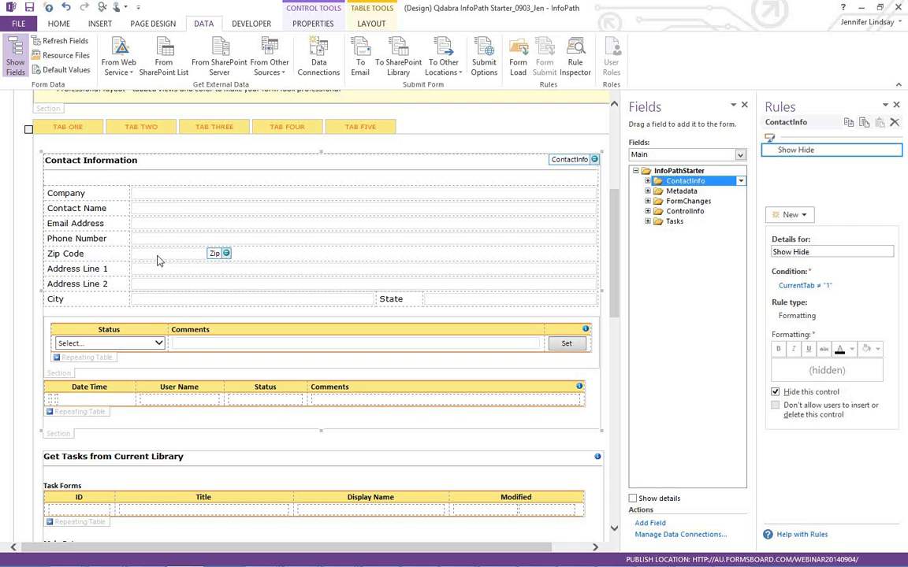
- Compare the TAB TWO and TAB THREE rules with the Get Tasks and Load XML sections' hide rules
left_click(66, 125)
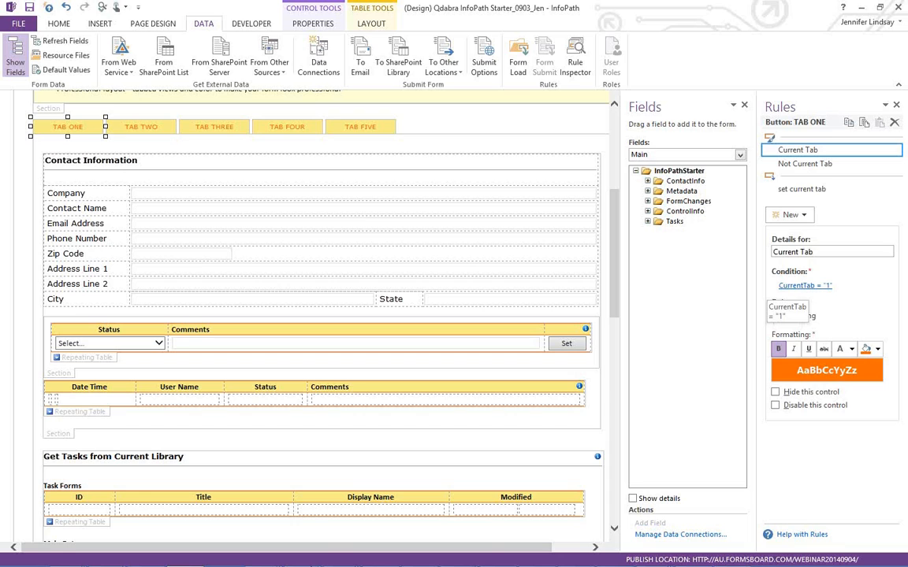
left_click(137, 130)
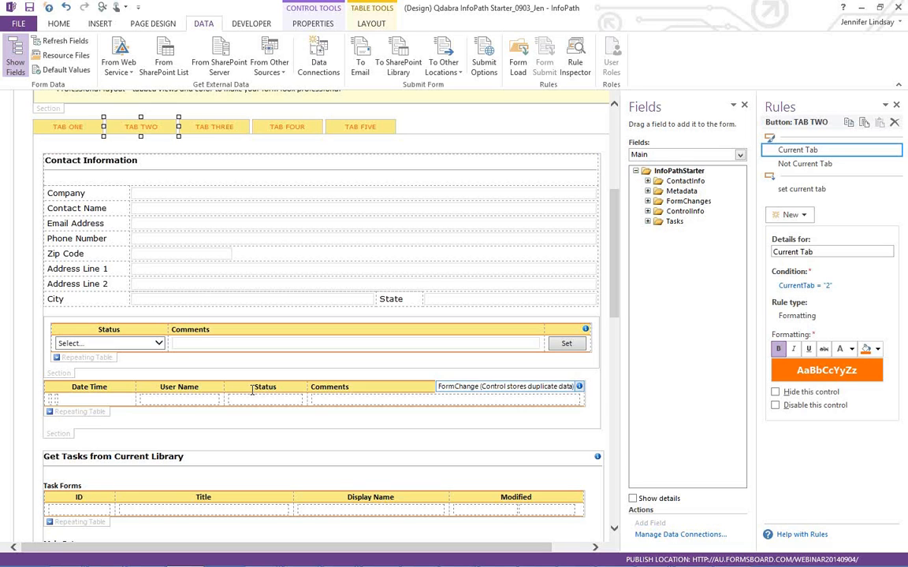
scroll(253, 390, "down", 3)
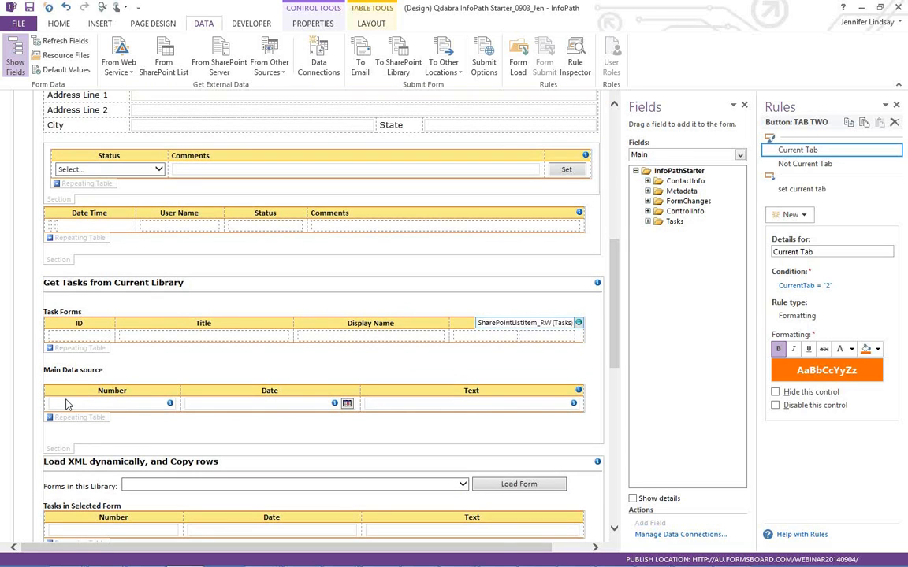
scroll(68, 405, "down", 1)
left_click(56, 404)
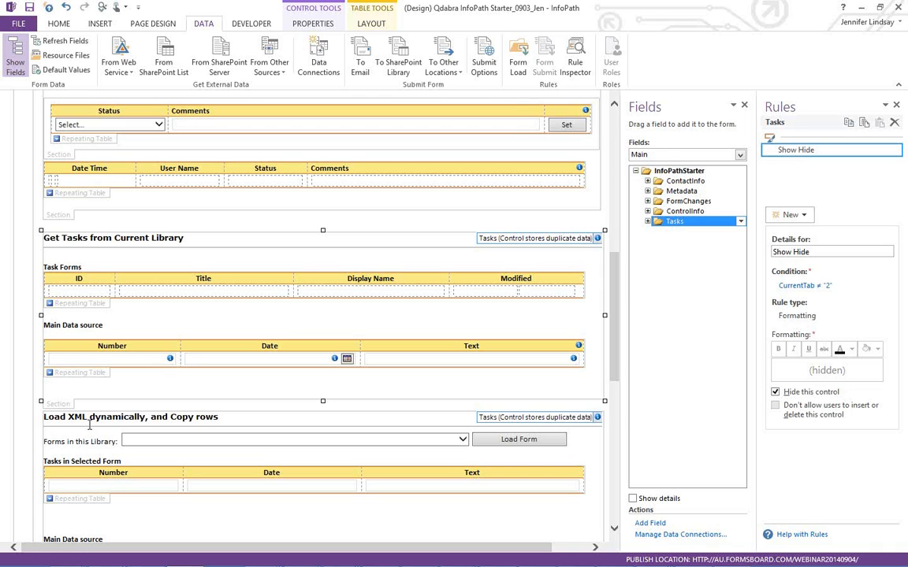
scroll(89, 425, "down", 3)
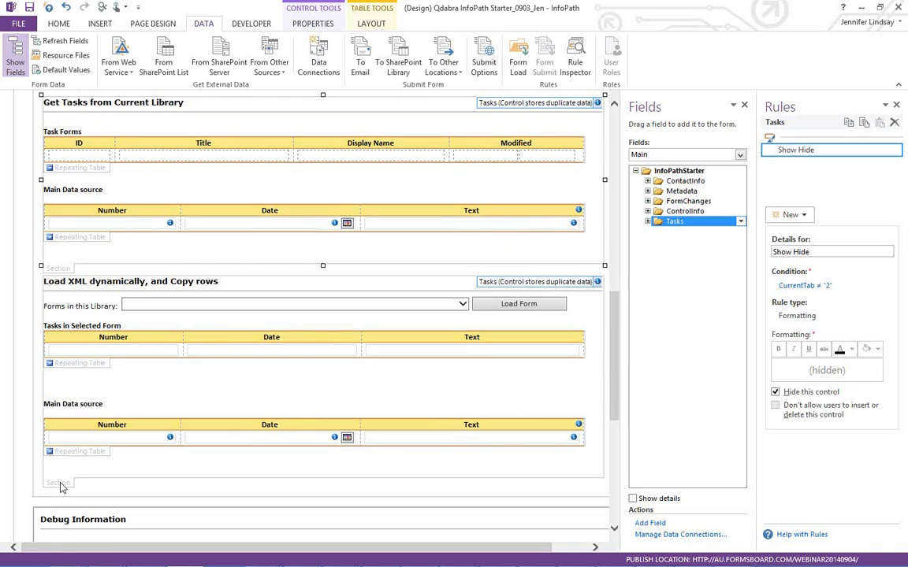
left_click(61, 483)
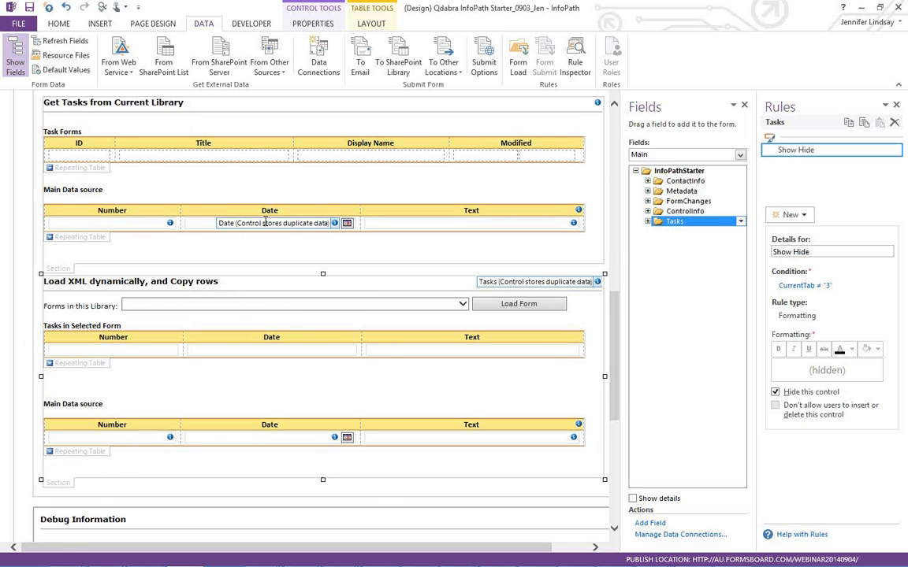
scroll(266, 223, "up", 10)
left_click(204, 290)
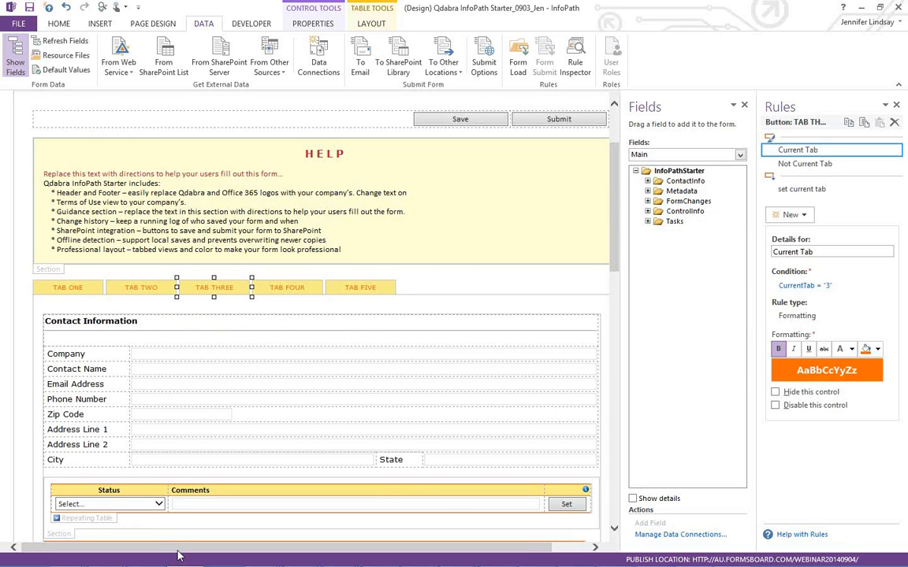
mouse_move(124, 534)
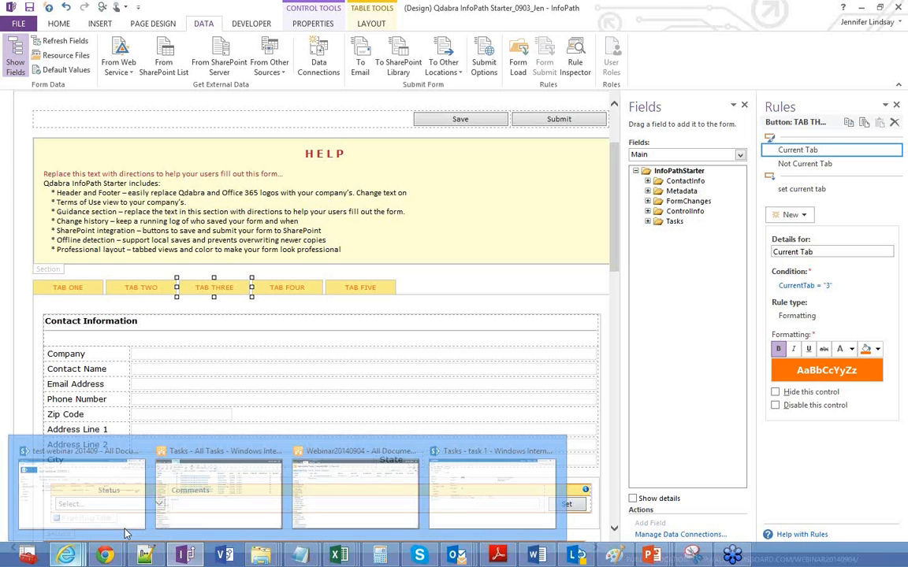
left_click(110, 497)
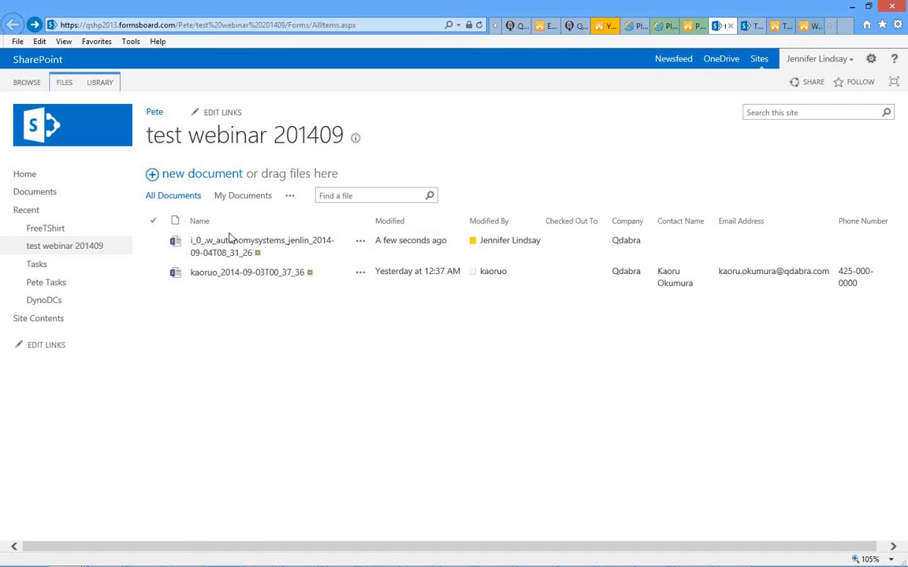
- Open the saved form and switch through TAB TWO to TAB FIVE, checking each section appears alone
left_click(229, 240)
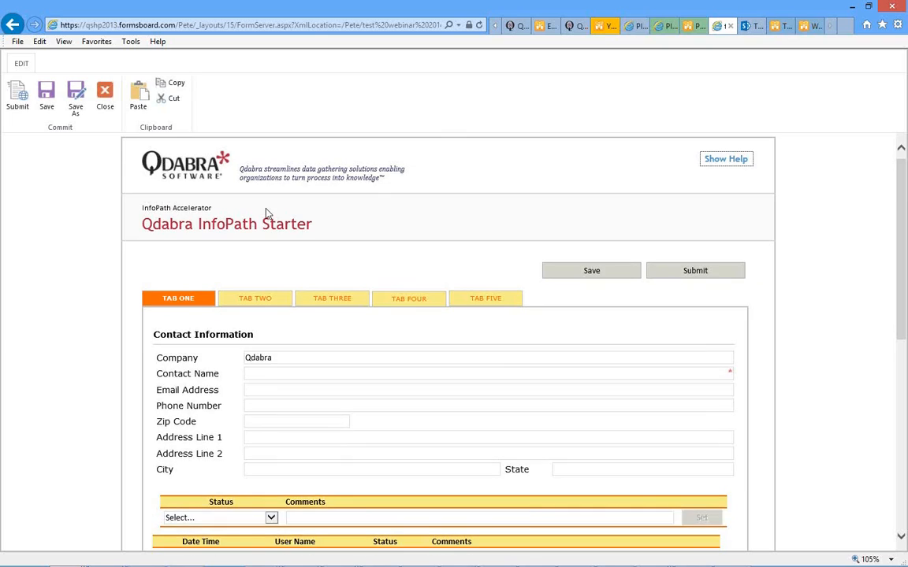
scroll(265, 209, "down", 1)
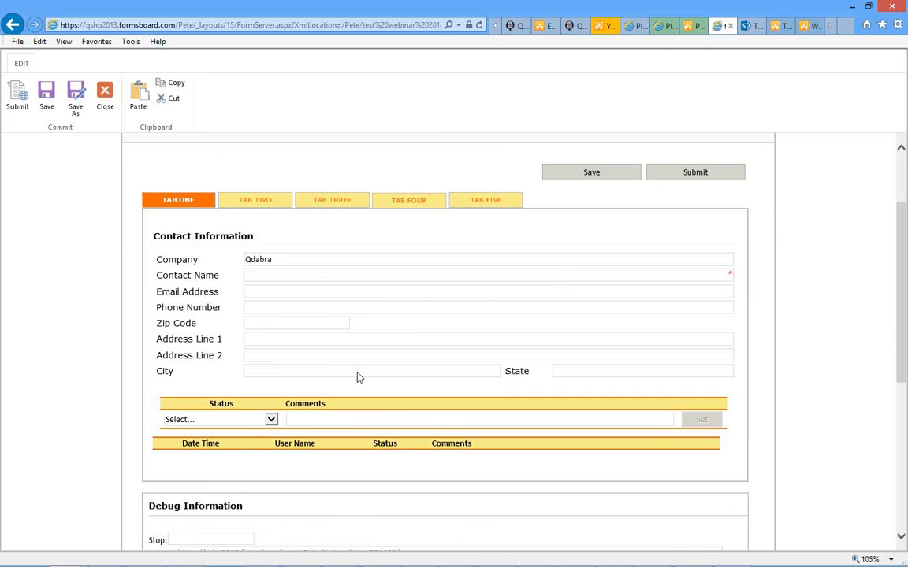
left_click(256, 203)
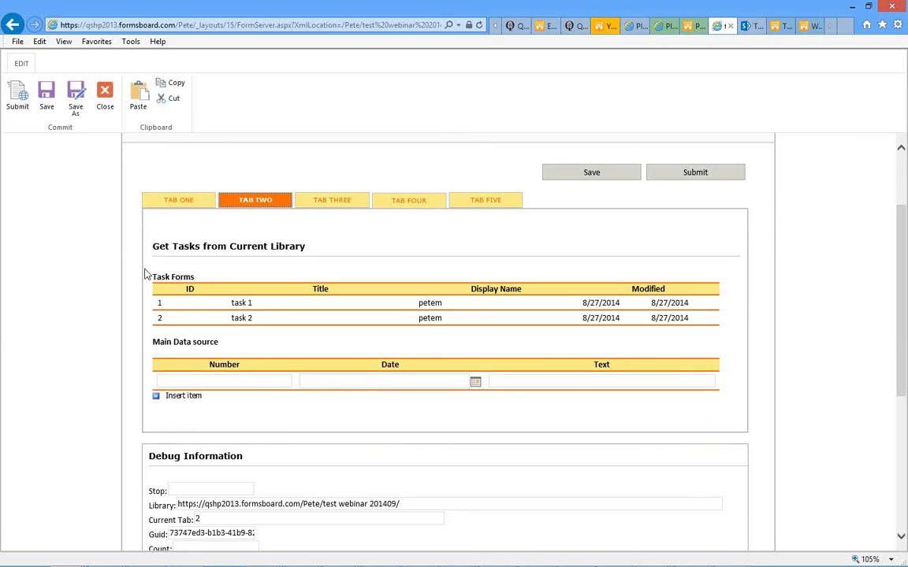
double_click(187, 247)
left_click(329, 202)
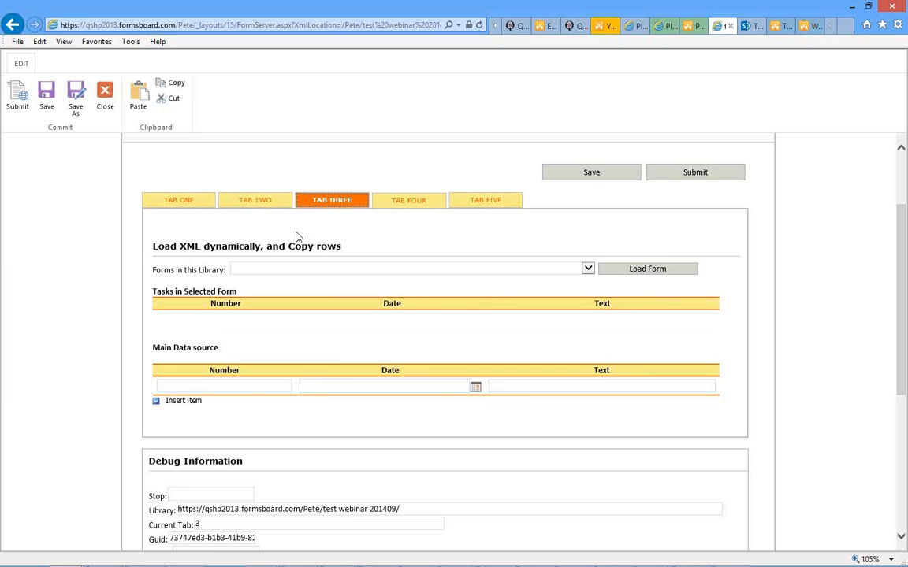
left_click(397, 203)
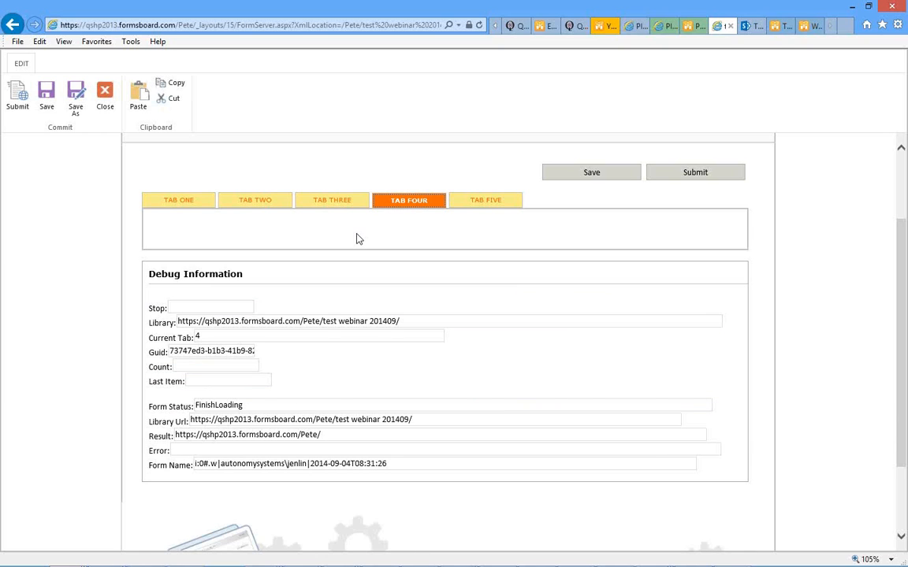
left_click(488, 203)
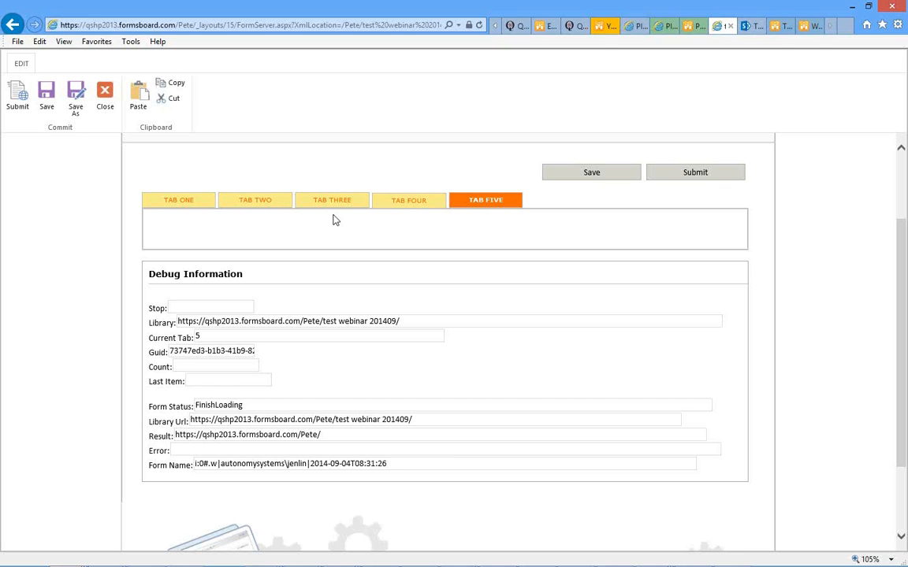
- Step back through TAB FOUR, THREE and TWO to TAB ONE showing Company Qdabra
left_click(398, 203)
left_click(332, 202)
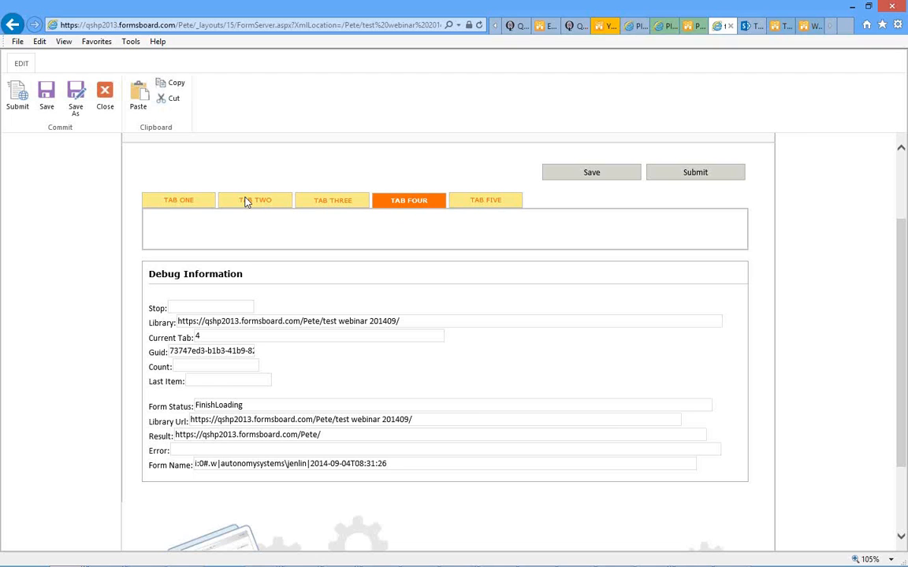
left_click(243, 200)
left_click(178, 204)
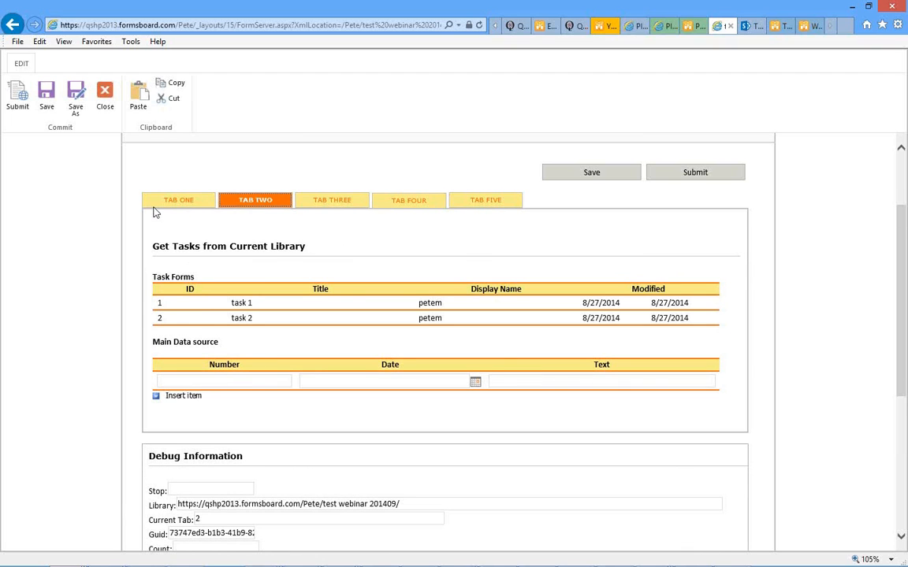
scroll(89, 230, "up", 3)
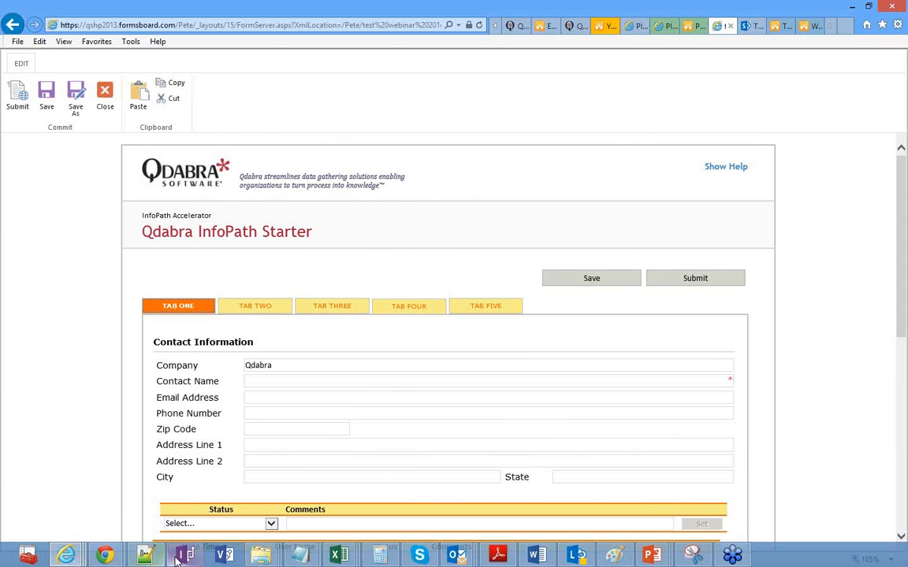
left_click(178, 556)
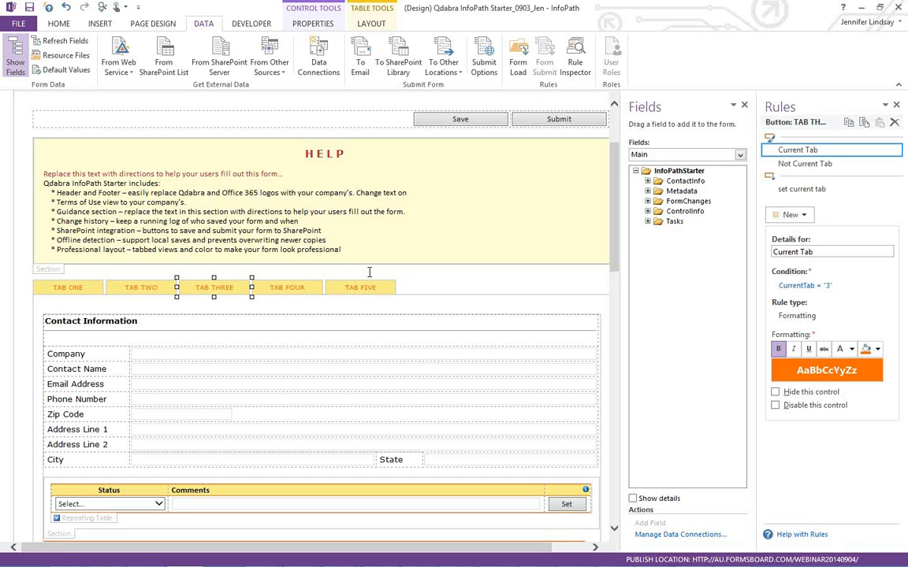
- Select TAB ONE under PAGE DESIGN and scroll the layout down to Debug Information, then show the Demo slide
left_click(157, 24)
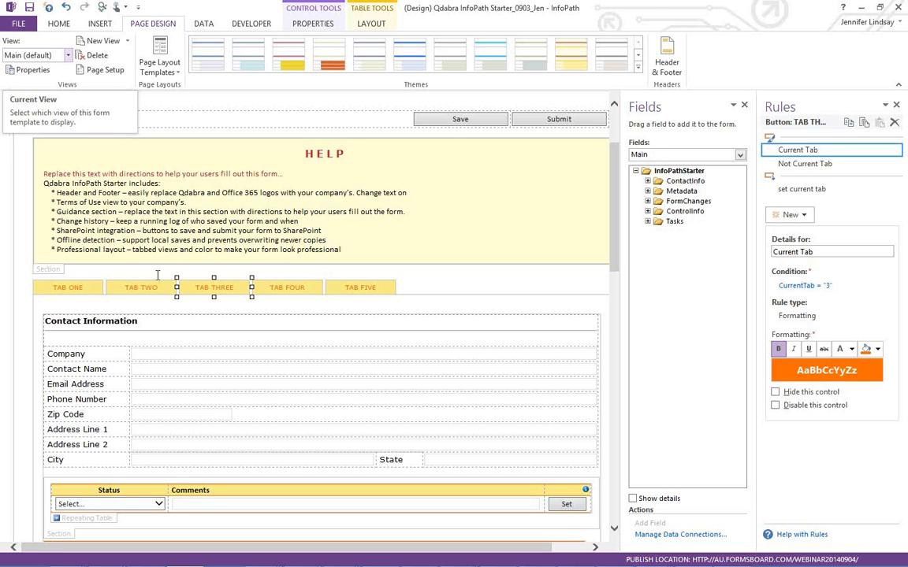
left_click(79, 288)
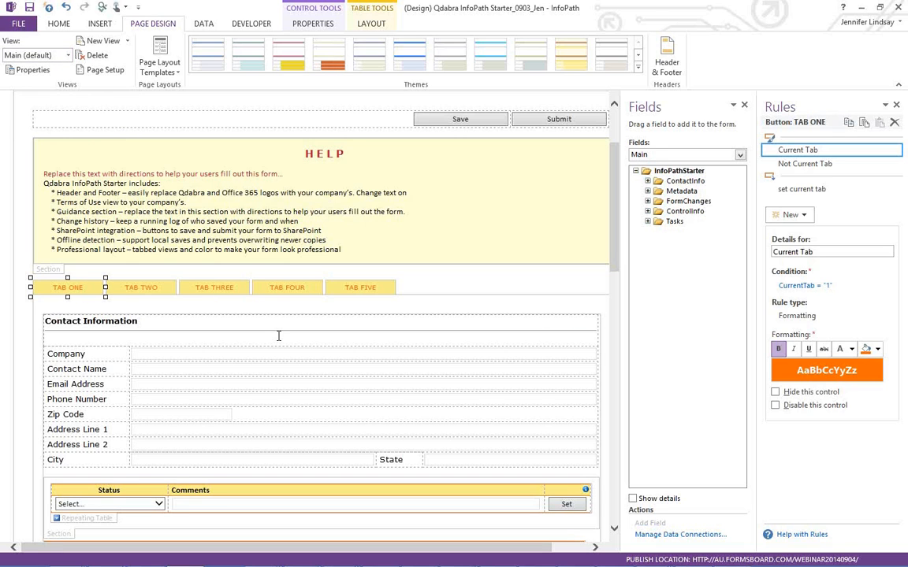
scroll(278, 336, "down", 3)
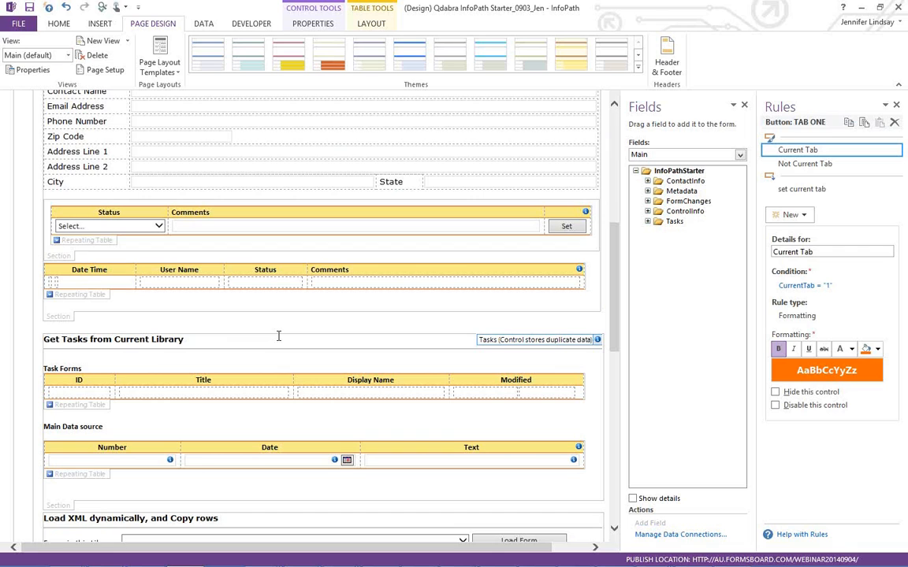
scroll(278, 336, "down", 5)
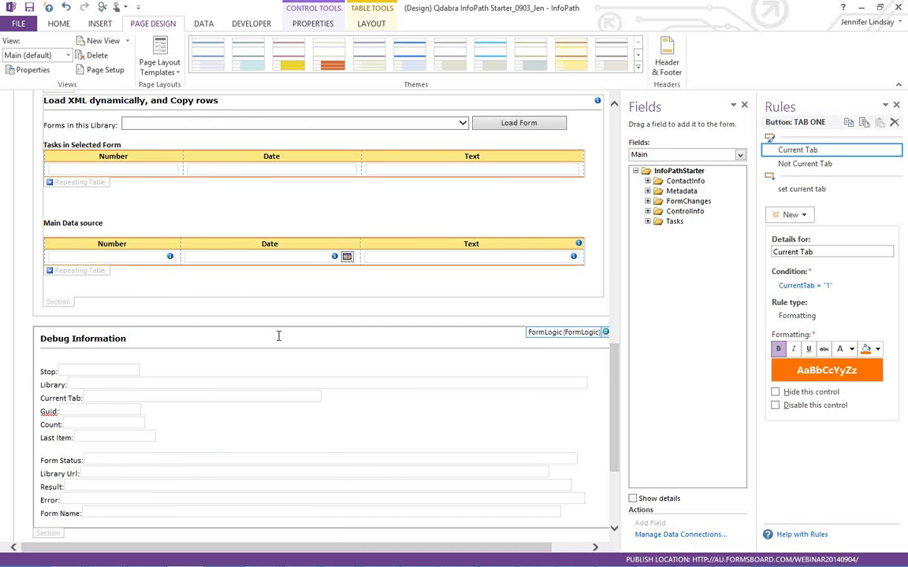
scroll(279, 335, "up", 10)
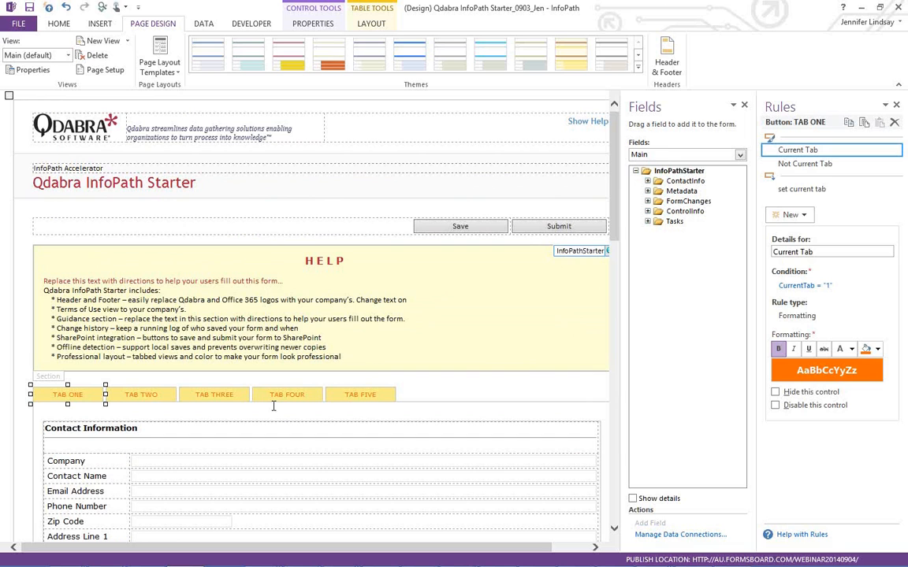
scroll(300, 401, "down", 3)
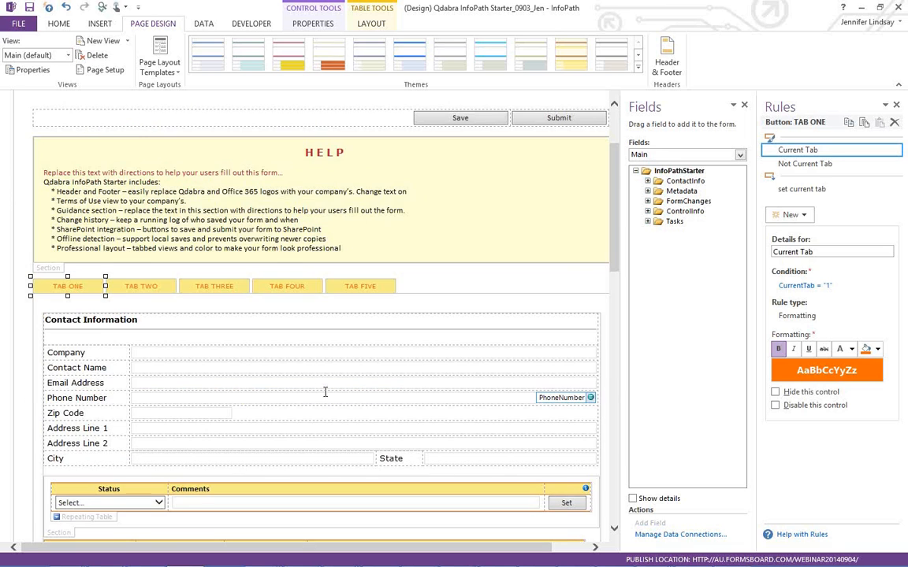
scroll(324, 392, "down", 20)
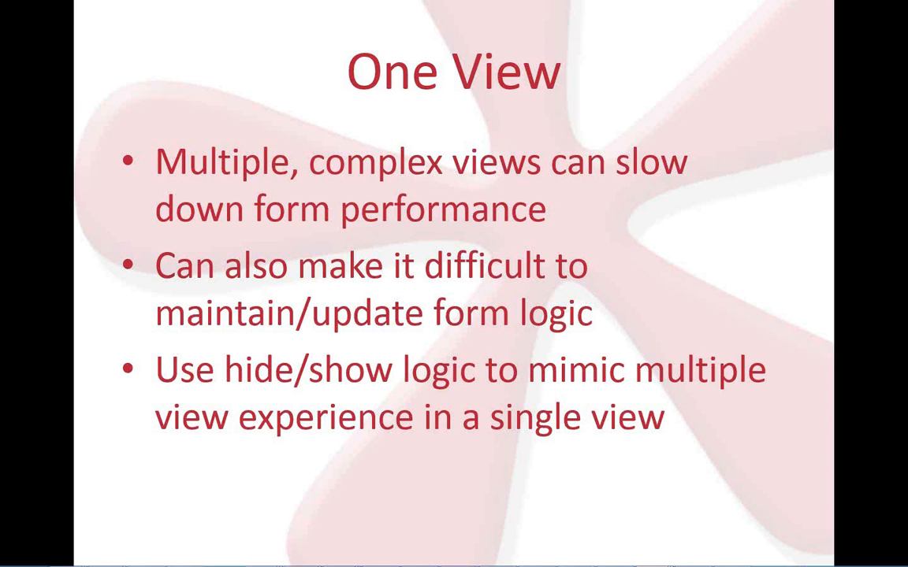
key("Right")
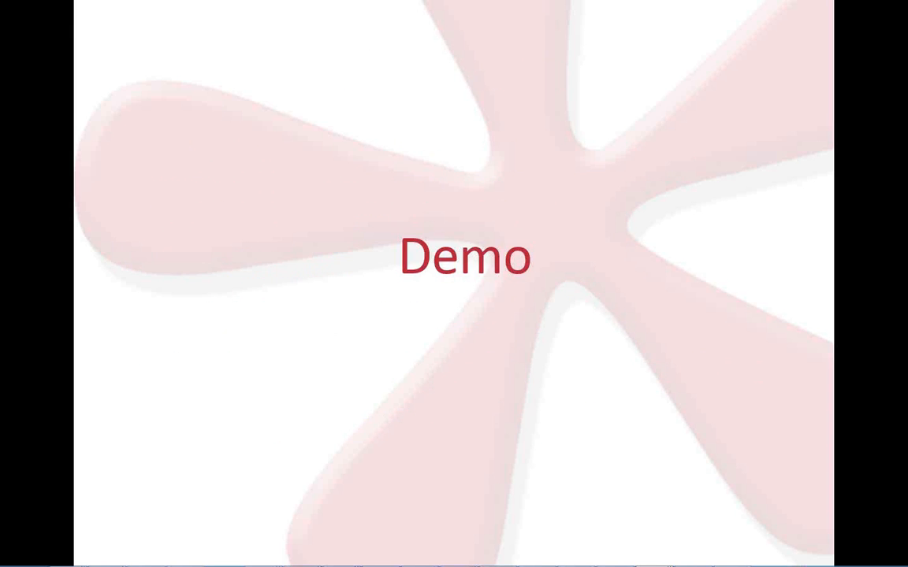